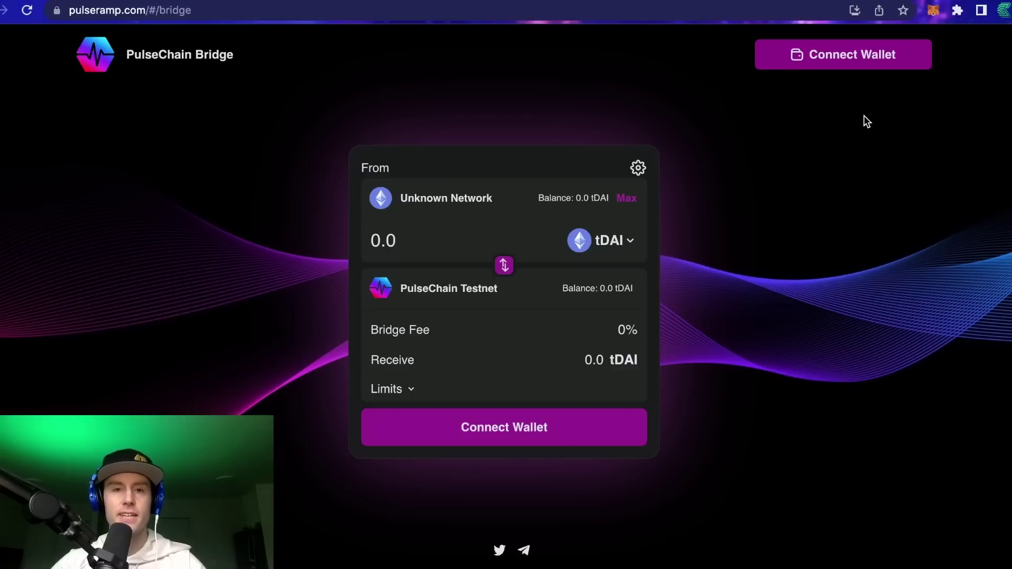
Connect MetaMask, reverse the bridge, and approve switching the wallet to Sepolia so 10,000.0 tDAI goes to PulseChain Testnet
{"action": "left_click", "coordinate": [867, 70]}
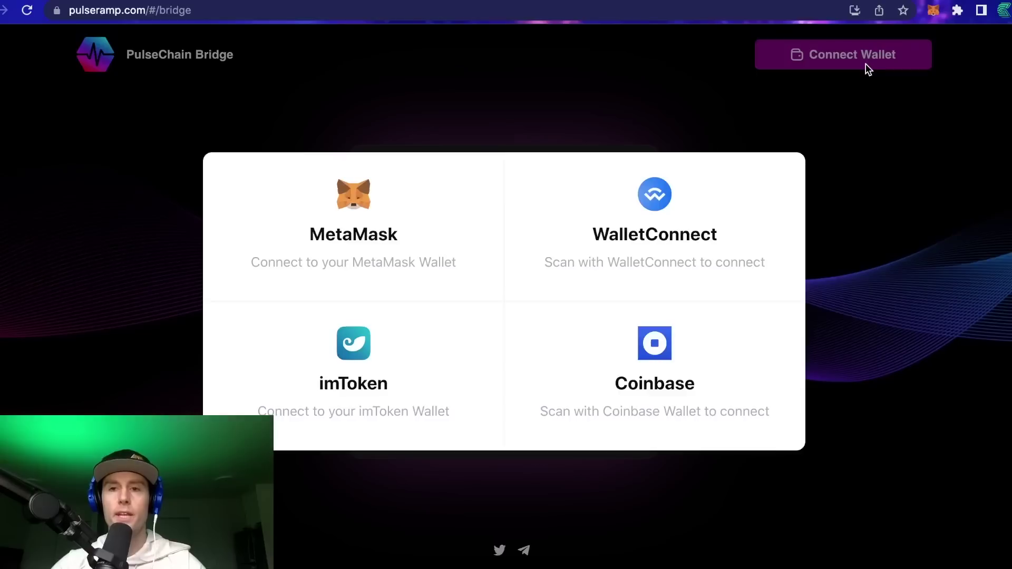
{"action": "left_click", "coordinate": [363, 208]}
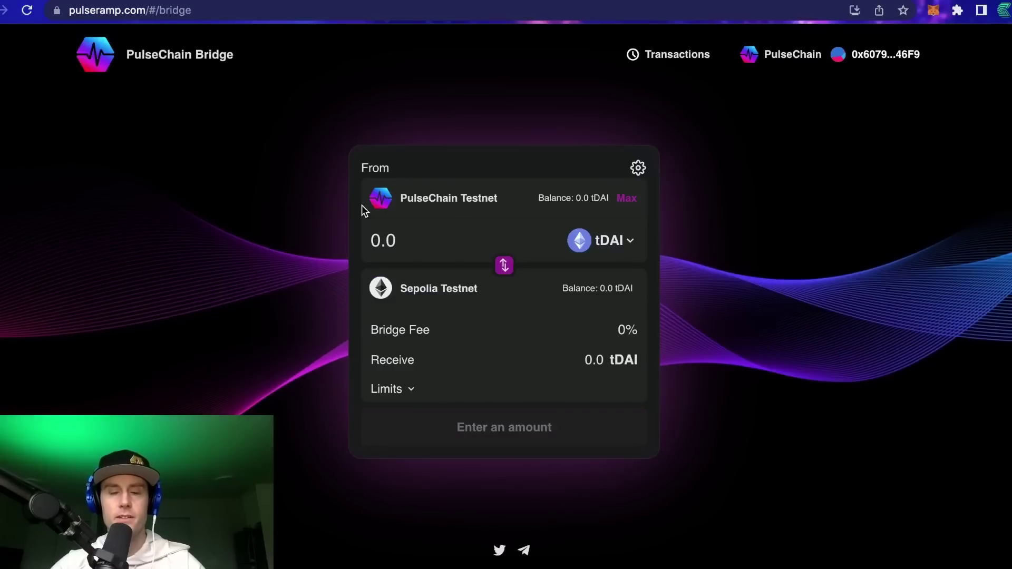
{"action": "left_click", "coordinate": [504, 265]}
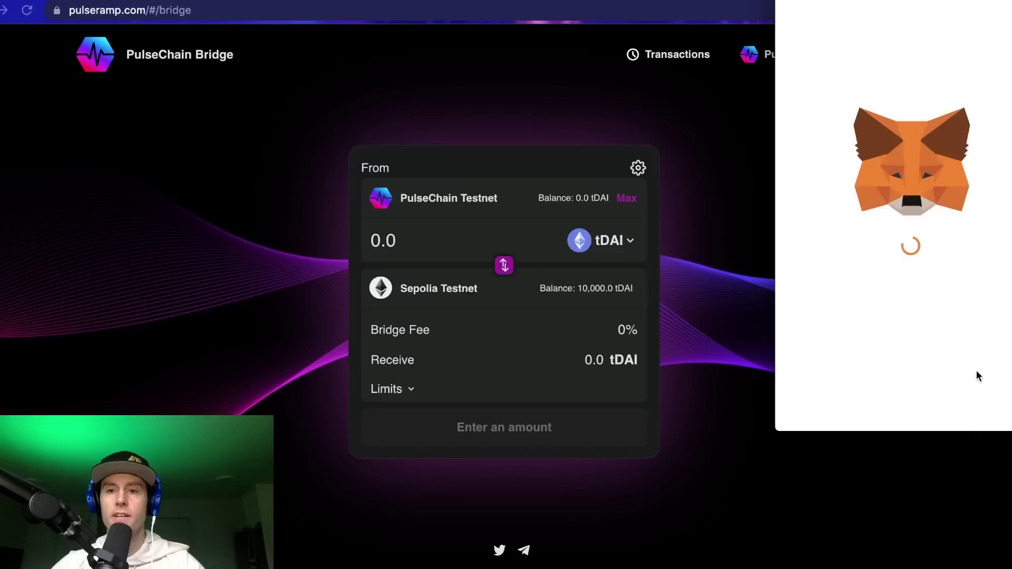
{"action": "left_click", "coordinate": [975, 401]}
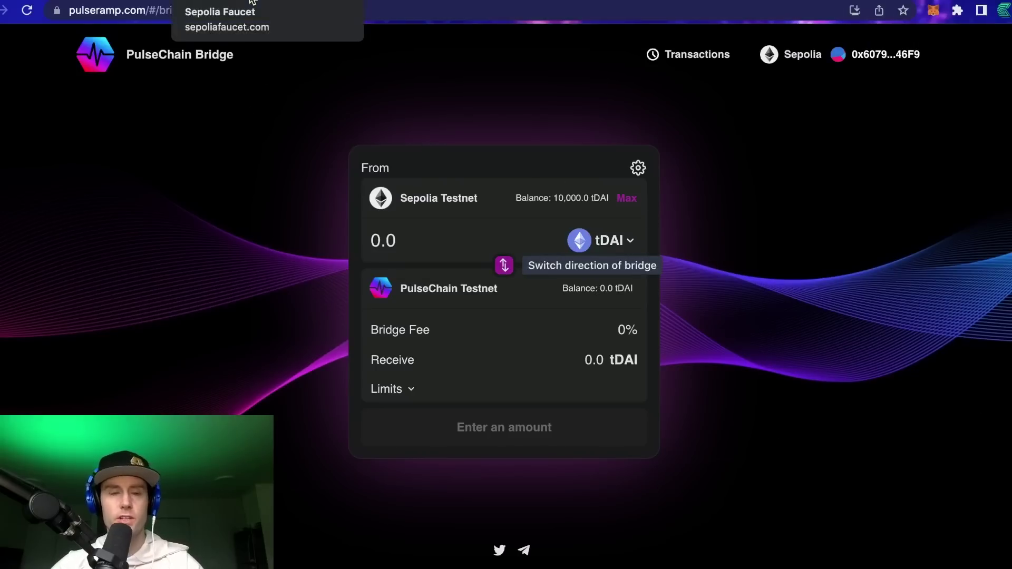
Copy the wallet address from MetaMask and paste it into the Sepolia Faucet address field
{"action": "left_click", "coordinate": [253, 2]}
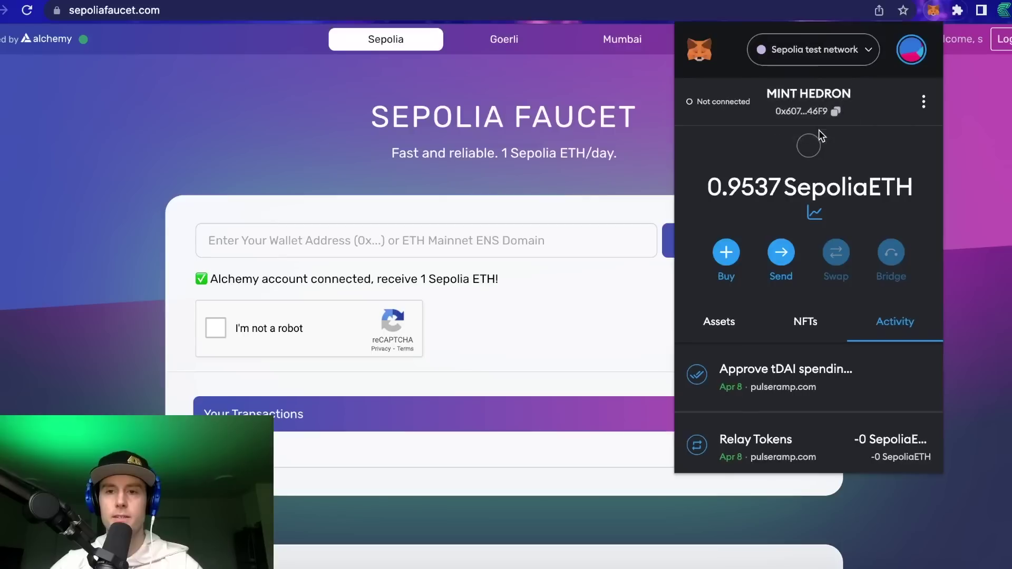
{"action": "left_click", "coordinate": [812, 110]}
{"action": "left_click", "coordinate": [493, 240]}
{"action": "left_click", "coordinate": [493, 240]}
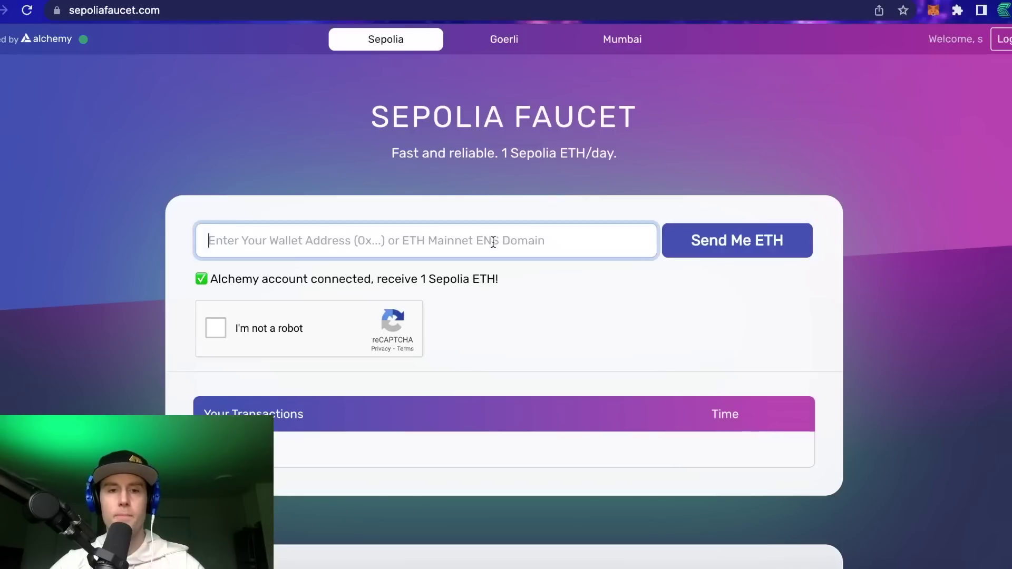
{"action": "key", "text": "super+v"}
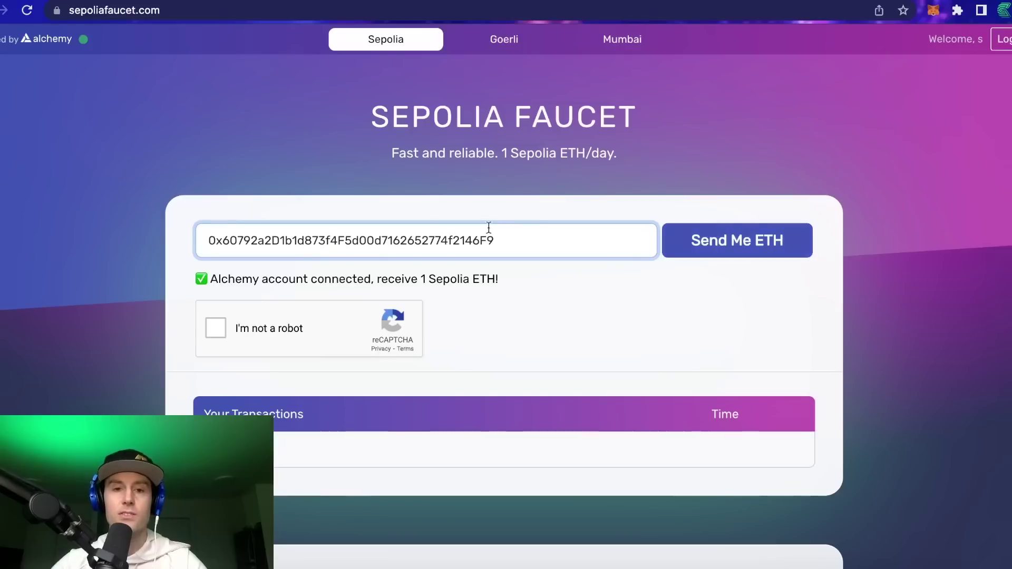
Pass the reCAPTCHA, request 1 Sepolia ETH, and confirm in MetaMask Assets that the wallet holds 10000 tDAI
{"action": "left_click", "coordinate": [216, 328]}
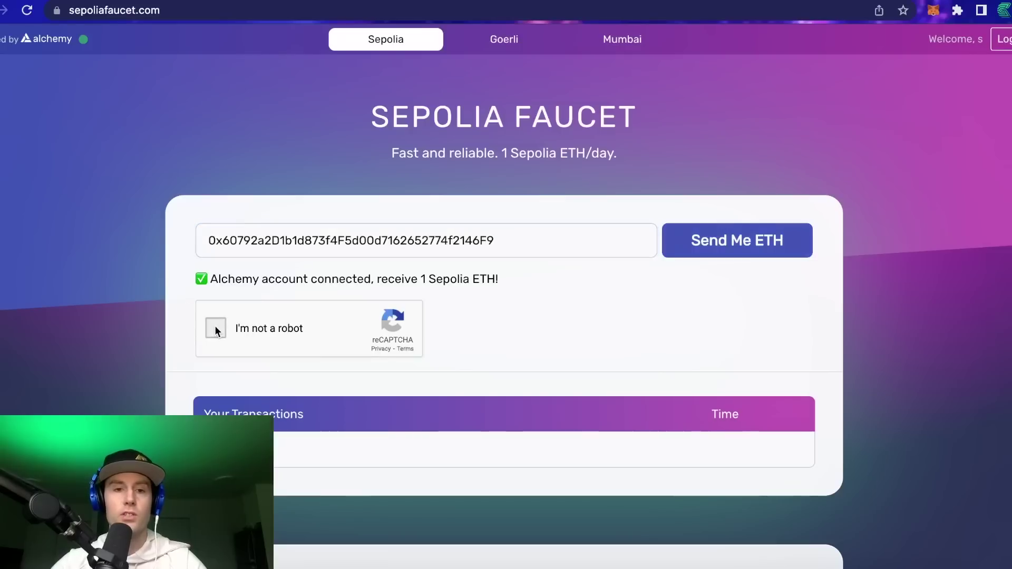
{"action": "left_click", "coordinate": [757, 249]}
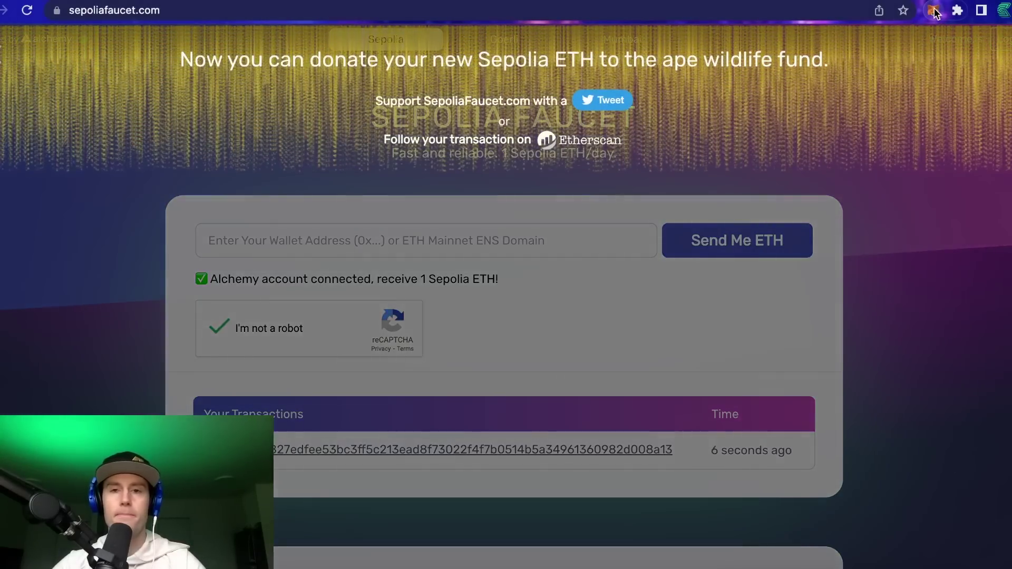
{"action": "left_click", "coordinate": [934, 10]}
{"action": "left_click", "coordinate": [723, 324]}
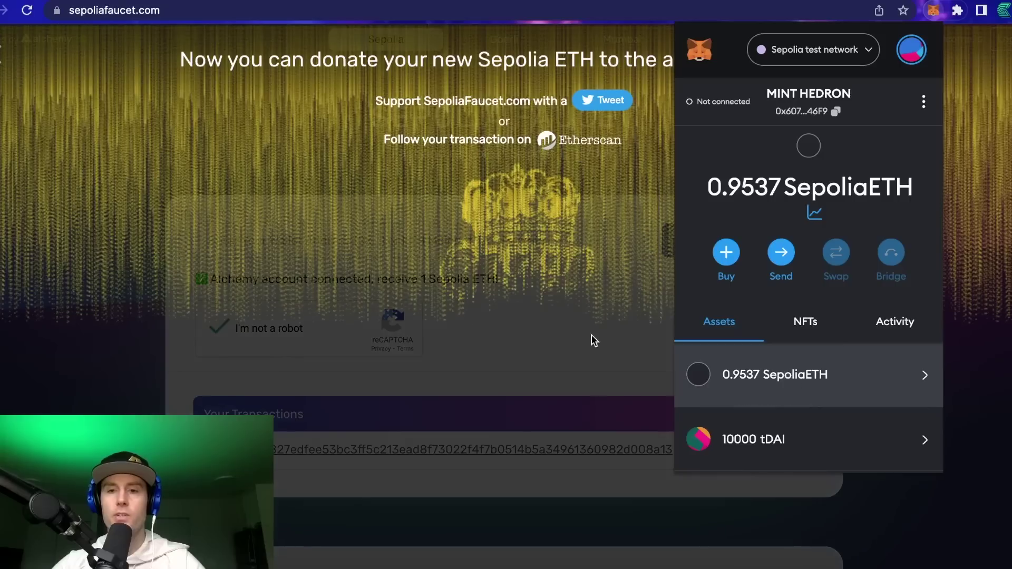
{"action": "left_click", "coordinate": [127, 230]}
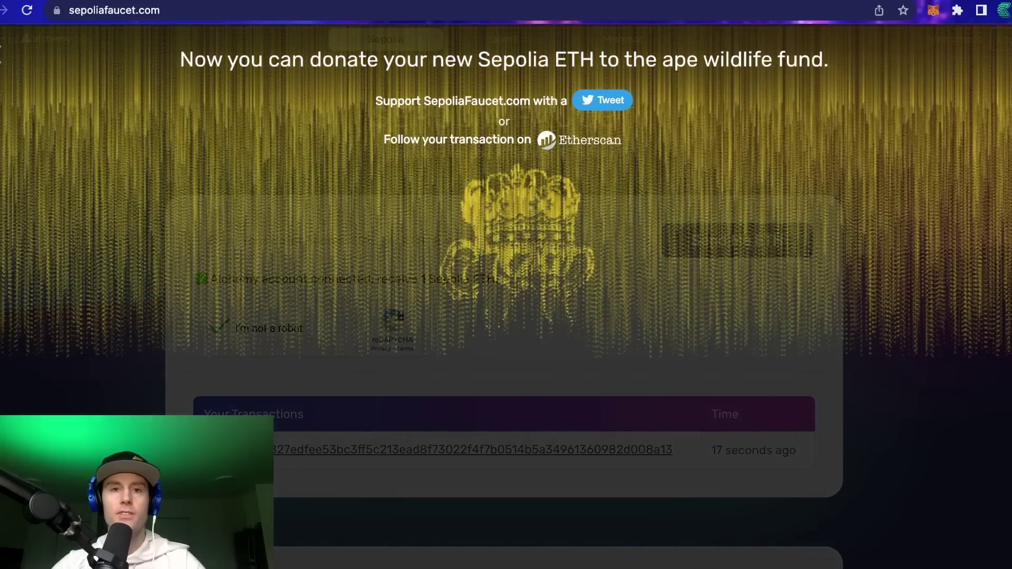
{"action": "left_click", "coordinate": [501, 1]}
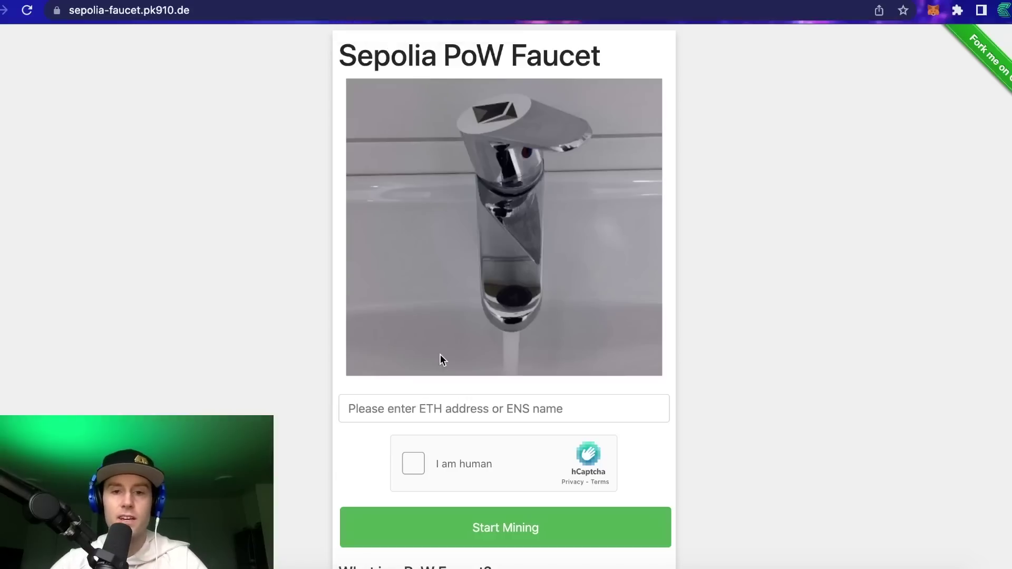
Paste the wallet address into the PoW faucet, pass the hCaptcha check, and start mining Sepolia ETH
{"action": "left_click", "coordinate": [505, 405]}
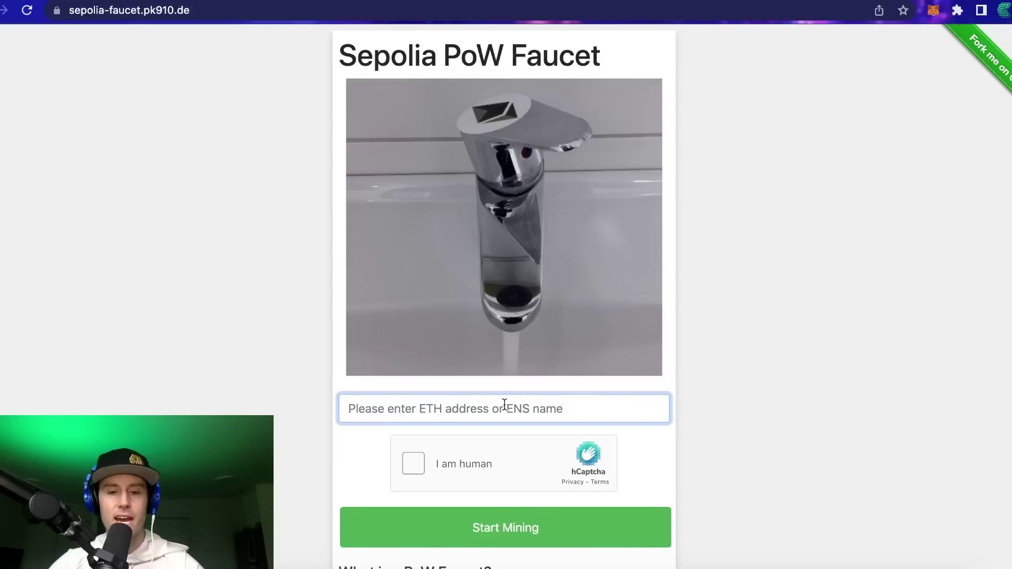
{"action": "key", "text": "super+v"}
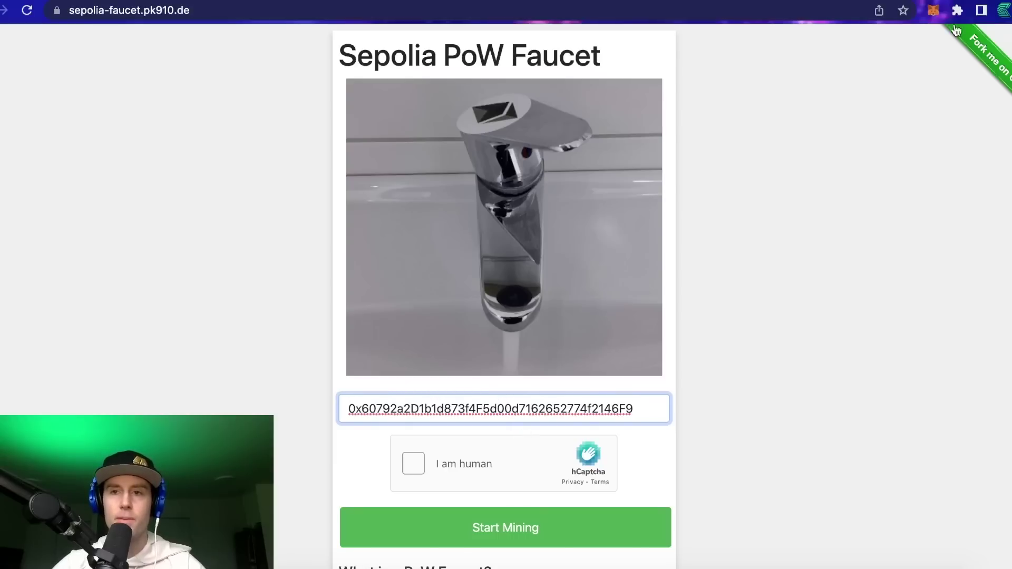
{"action": "left_click", "coordinate": [409, 469]}
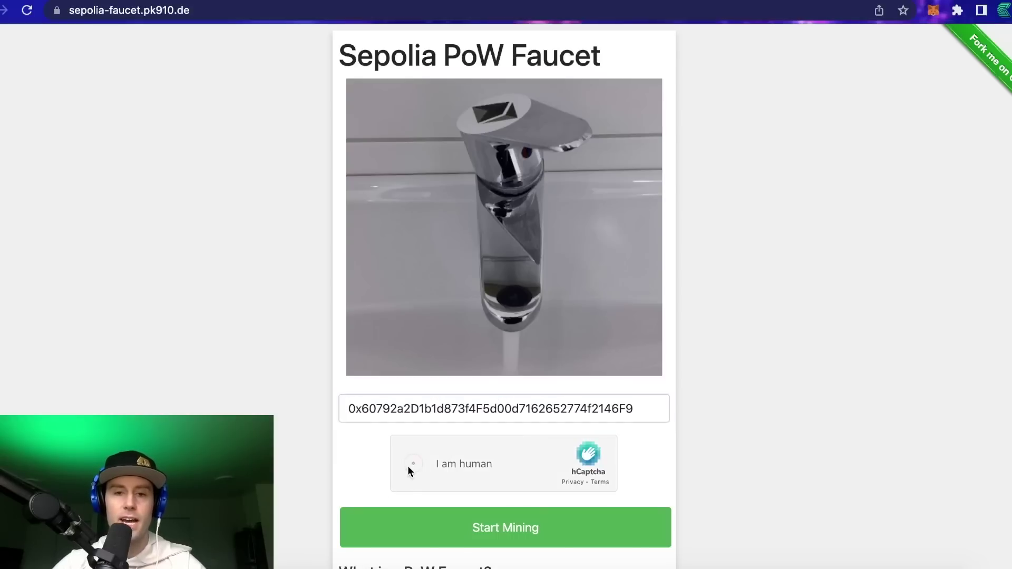
{"action": "scroll", "coordinate": [608, 473], "scroll_direction": "down", "scroll_amount": 1}
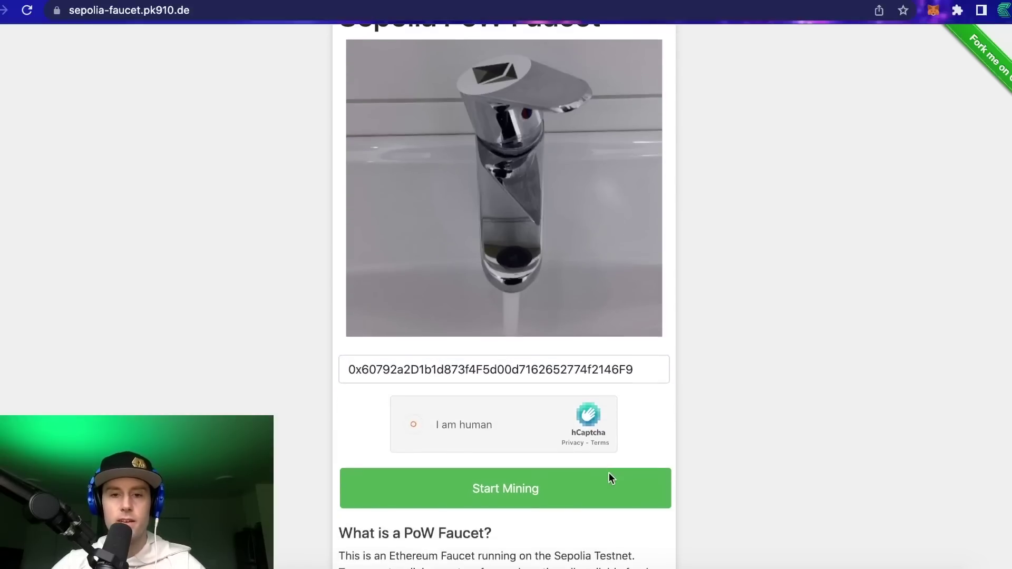
{"action": "scroll", "coordinate": [608, 440], "scroll_direction": "down", "scroll_amount": 4}
{"action": "scroll", "coordinate": [611, 321], "scroll_direction": "up", "scroll_amount": 2}
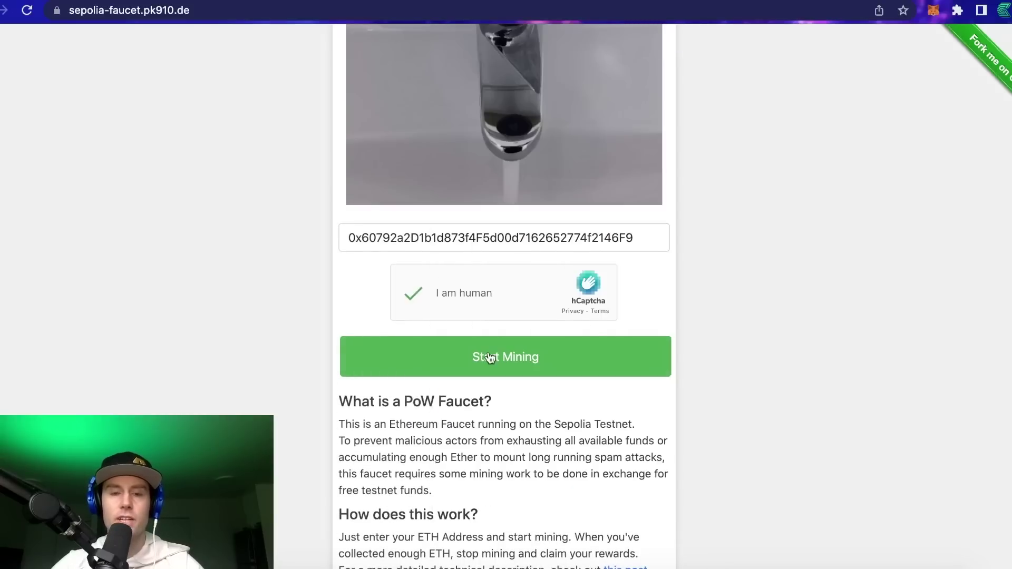
{"action": "left_click", "coordinate": [490, 357]}
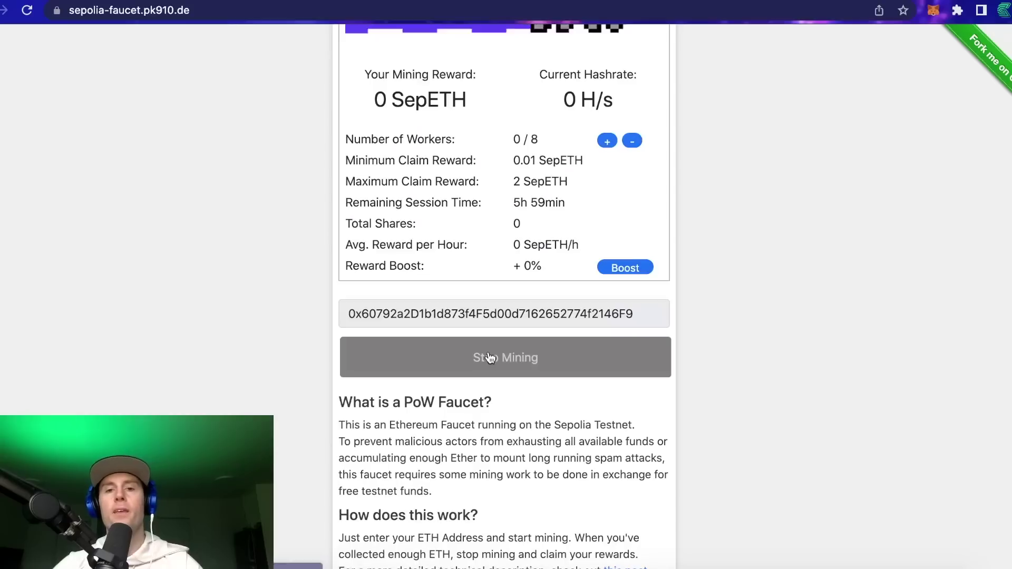
Let mining run and check the reward amount, which reaches 0.003 SepETH
{"action": "scroll", "coordinate": [490, 358], "scroll_direction": "up", "scroll_amount": 3}
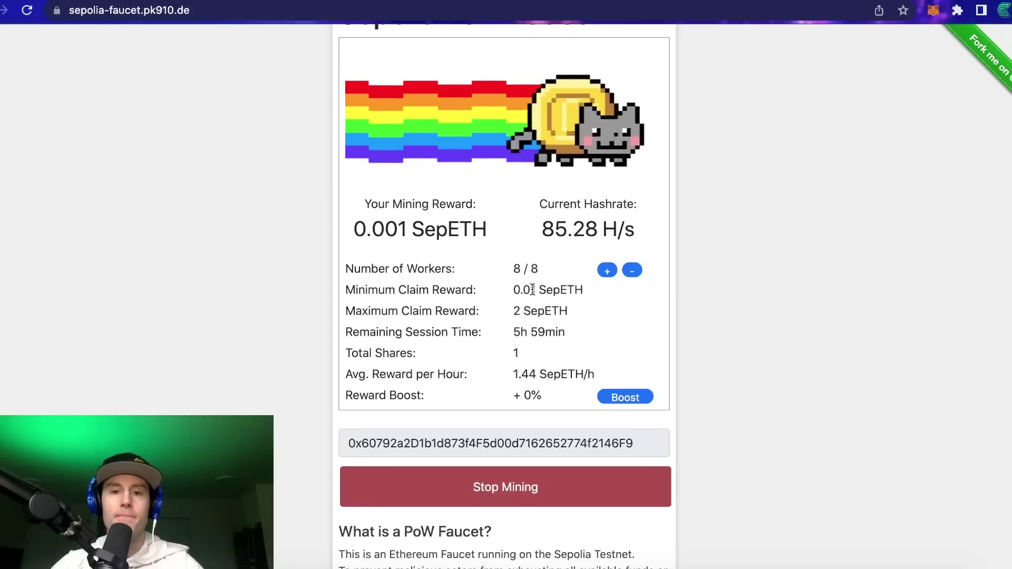
{"action": "double_click", "coordinate": [367, 229]}
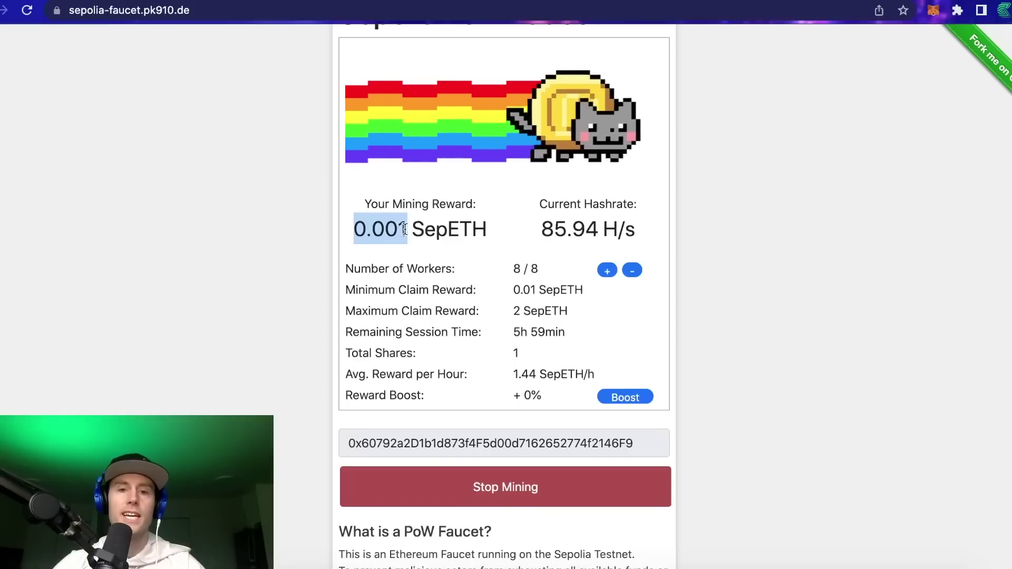
{"action": "left_click", "coordinate": [594, 226]}
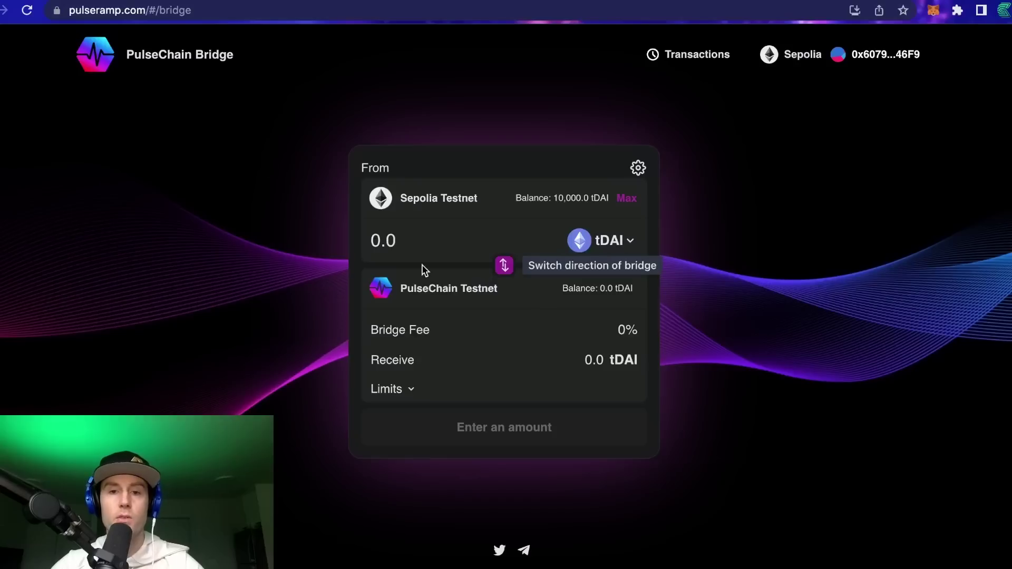
Pick ETH from the bridge's asset list to see the wallet's 1.9537 ETH balance
{"action": "left_click", "coordinate": [613, 241]}
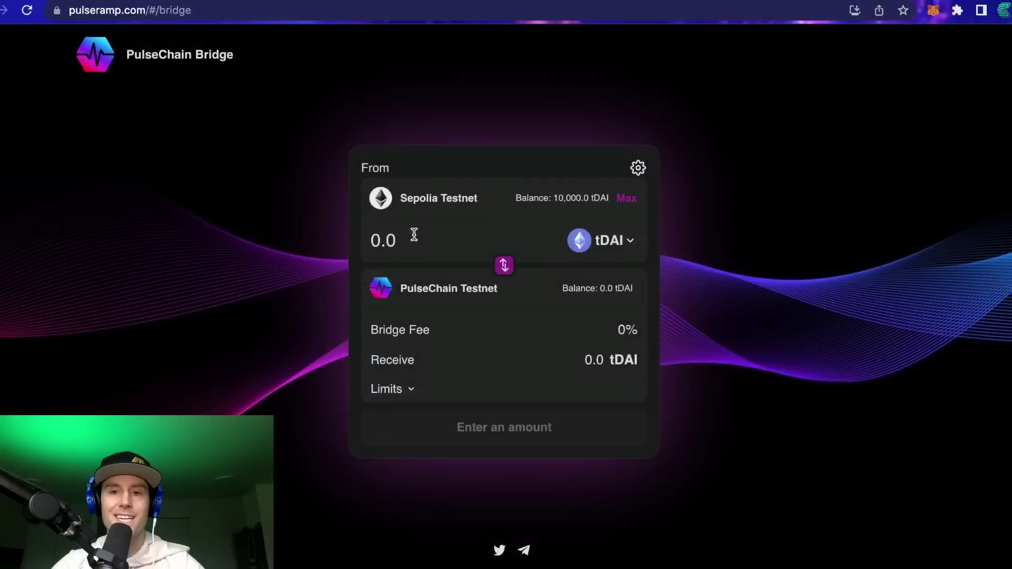
{"action": "left_click", "coordinate": [437, 245]}
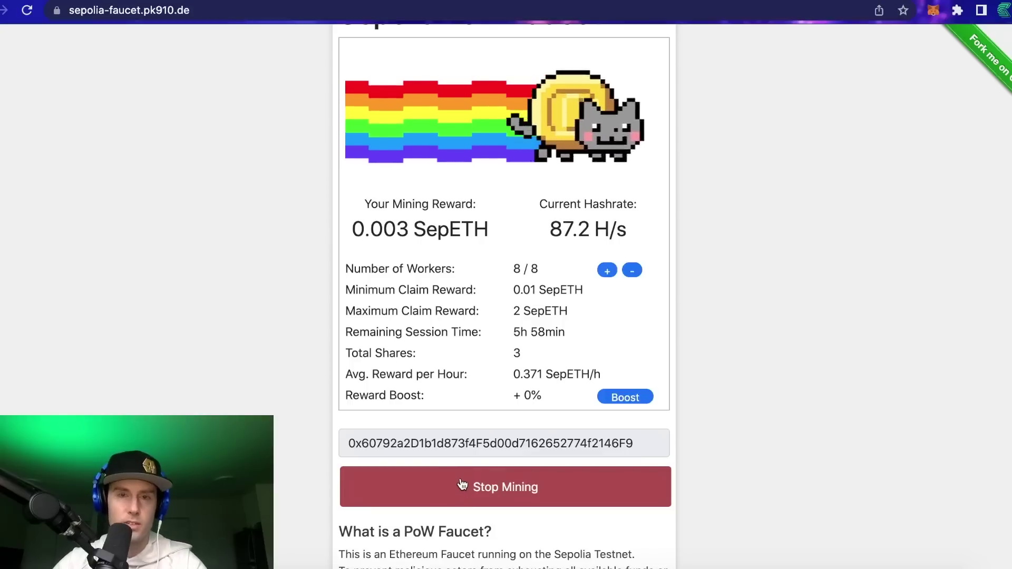
Return to the PoW faucet and watch the mining reward climb to 0.007 SepETH
{"action": "left_click", "coordinate": [274, 2]}
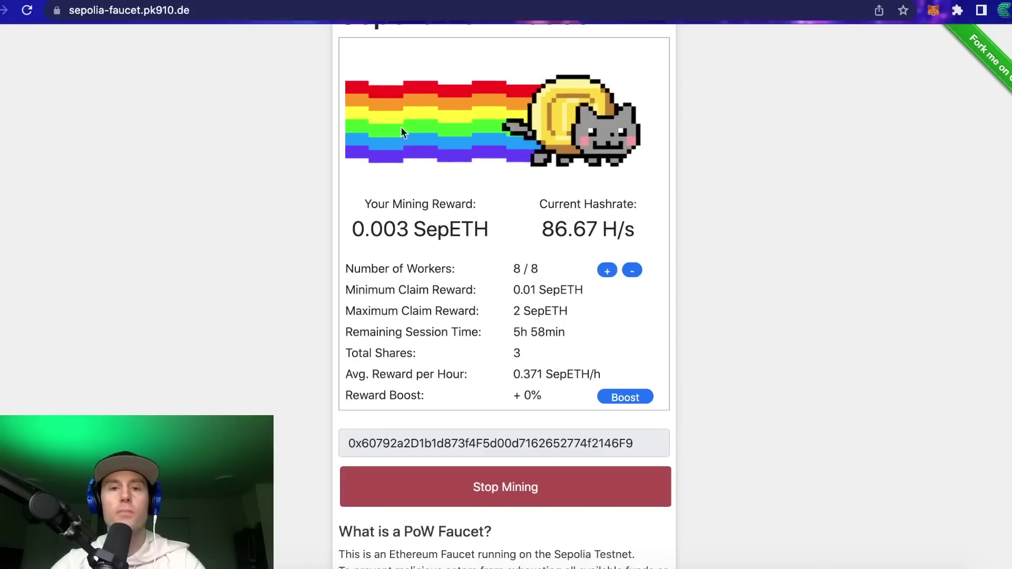
{"action": "scroll", "coordinate": [320, 242], "scroll_direction": "up", "scroll_amount": 1}
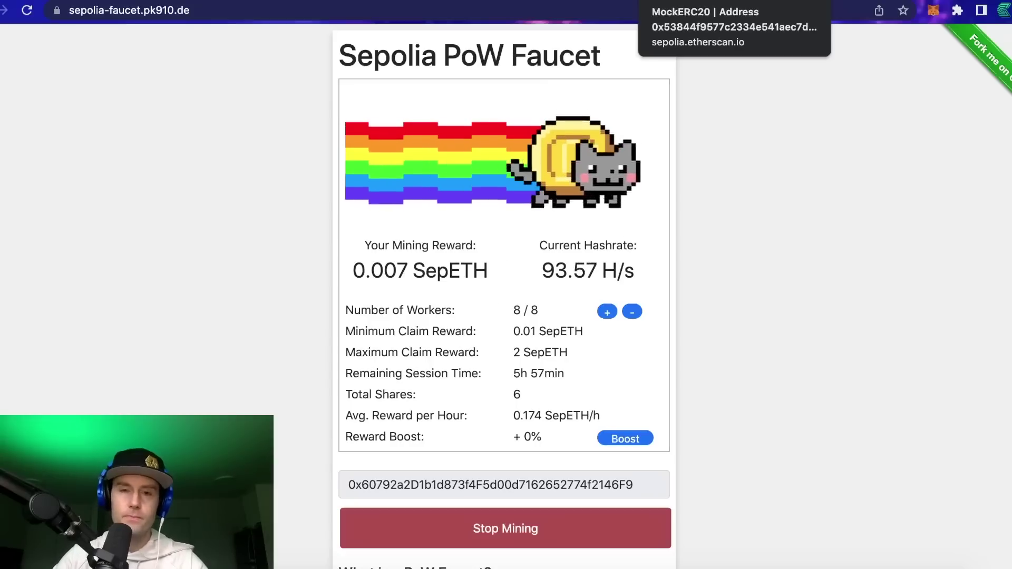
Reload the Etherscan DAI Mock (tDAI) contract page and scroll to its Write Contract functions
{"action": "key", "text": "ctrl+Tab"}
{"action": "key", "text": "super+r"}
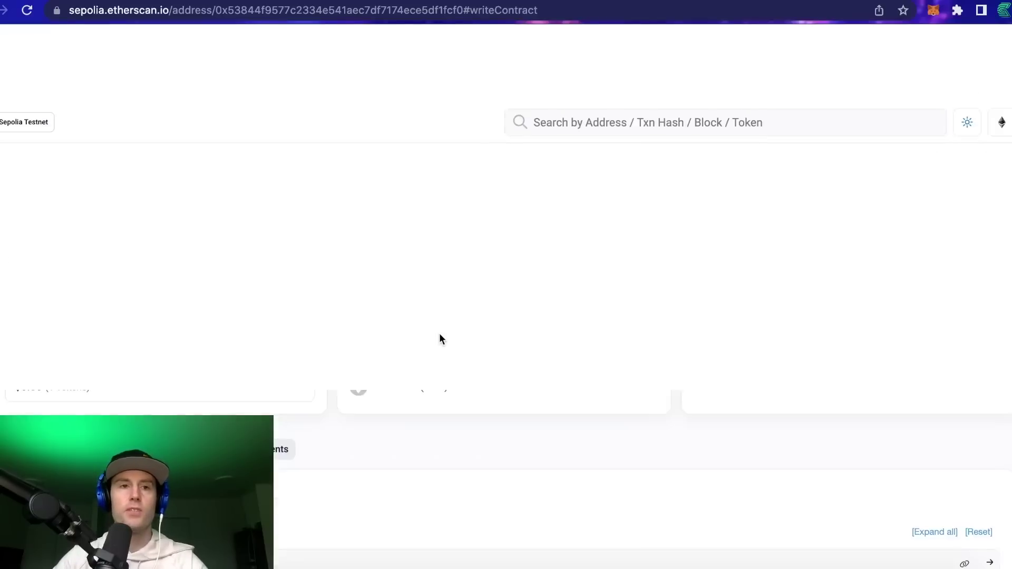
{"action": "scroll", "coordinate": [441, 339], "scroll_direction": "down", "scroll_amount": 3}
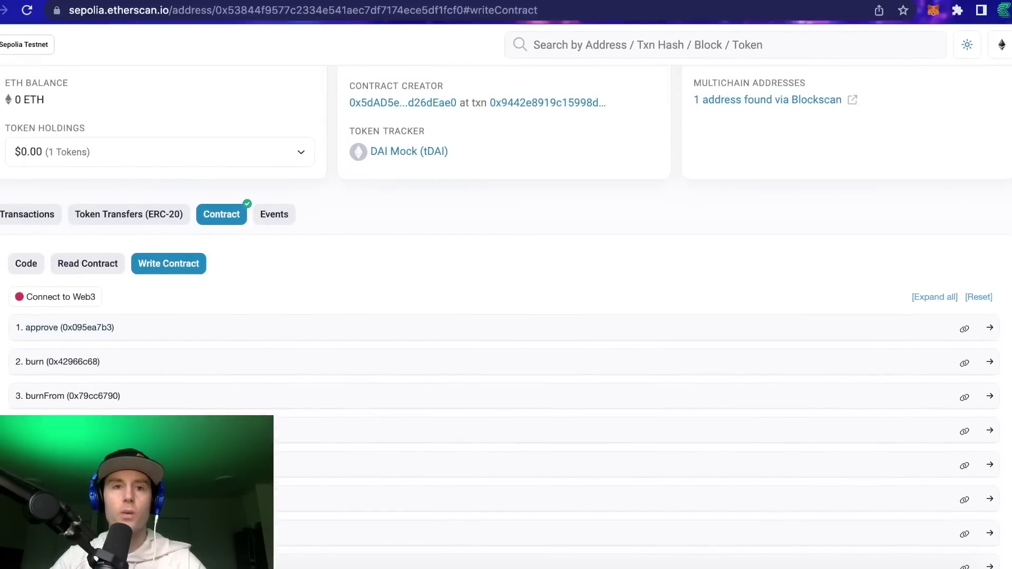
{"action": "key", "text": "ctrl+Tab"}
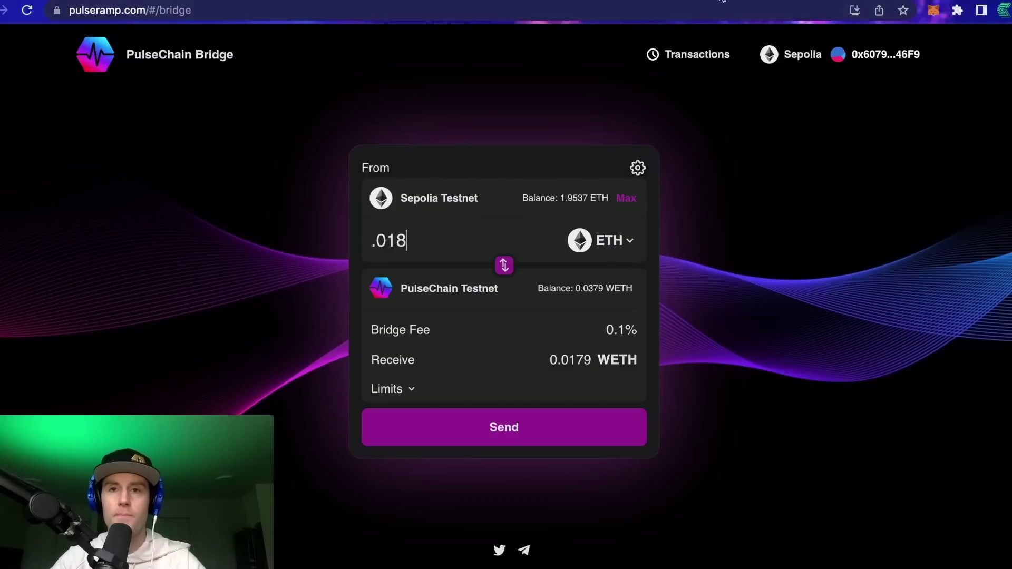
{"action": "left_click", "coordinate": [722, 1]}
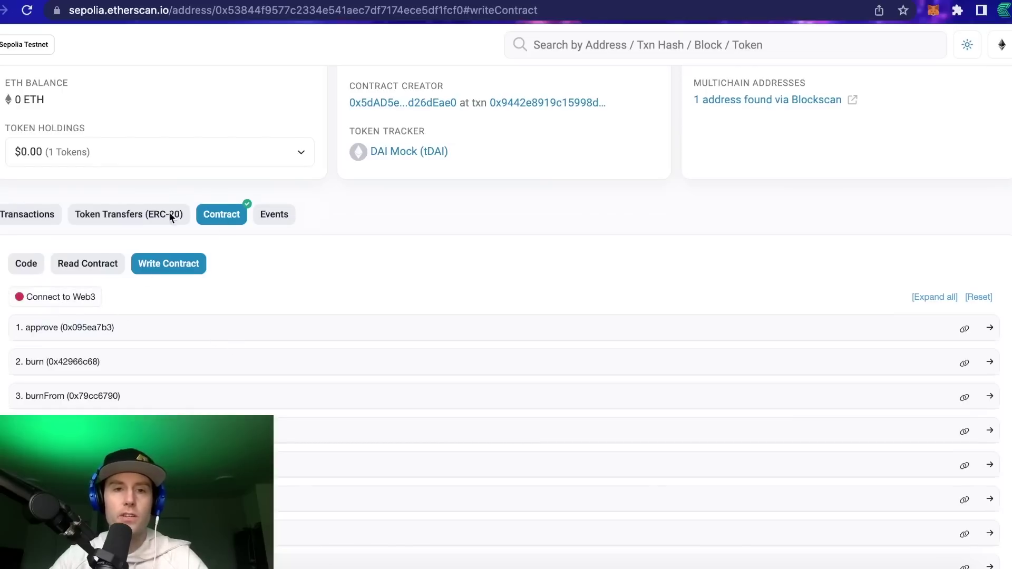
{"action": "scroll", "coordinate": [174, 206], "scroll_direction": "up", "scroll_amount": 3}
{"action": "scroll", "coordinate": [167, 361], "scroll_direction": "down", "scroll_amount": 3}
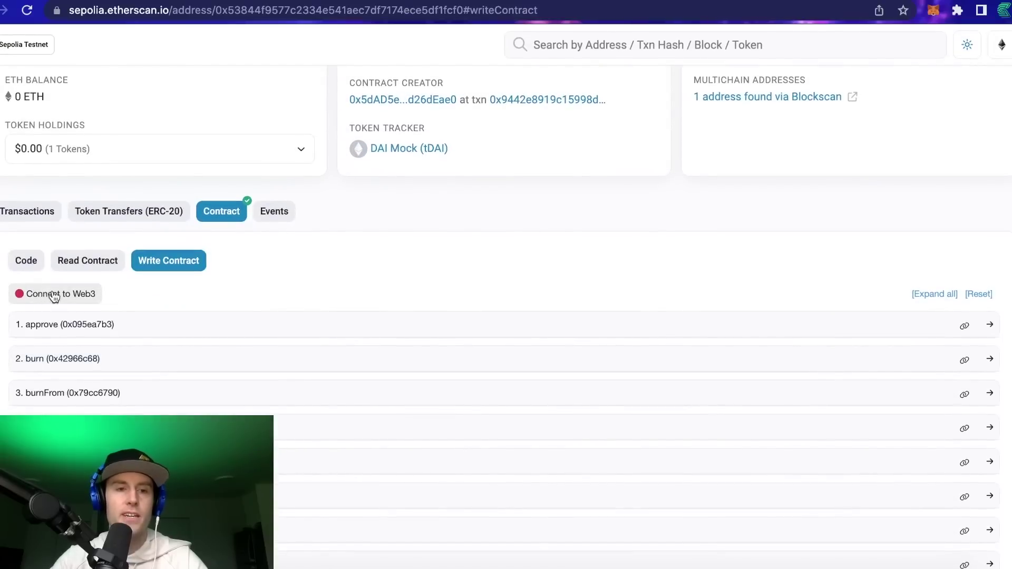
Connect MetaMask through Connect to Web3, then submit the fourth write function for wallet approval
{"action": "left_click", "coordinate": [60, 293]}
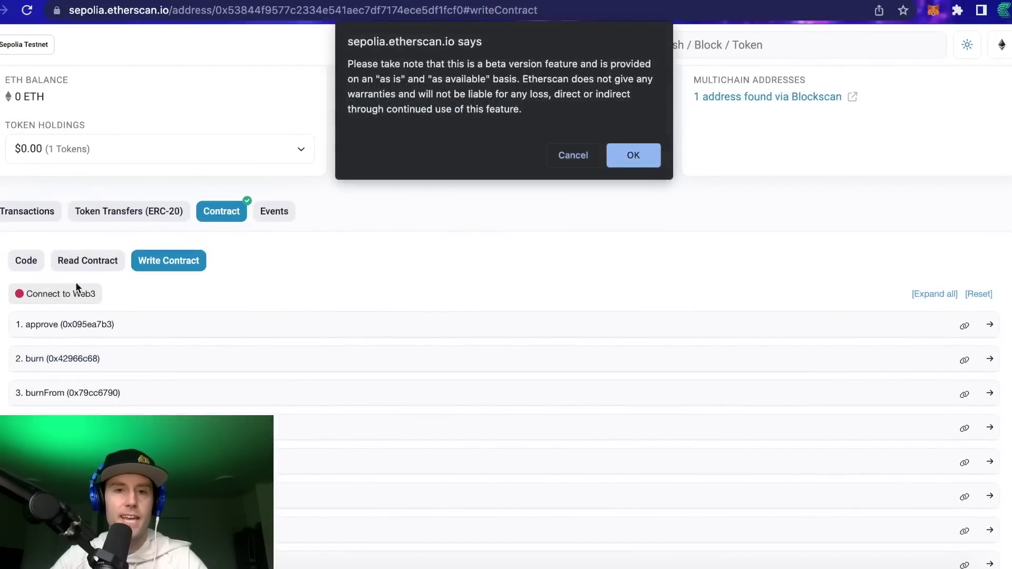
{"action": "left_click", "coordinate": [629, 155]}
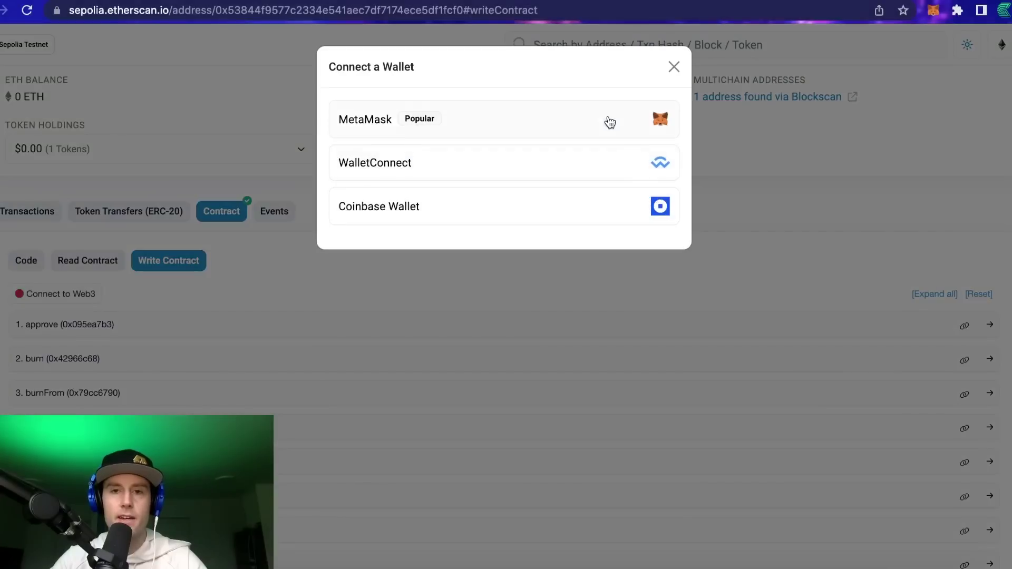
{"action": "left_click", "coordinate": [601, 120]}
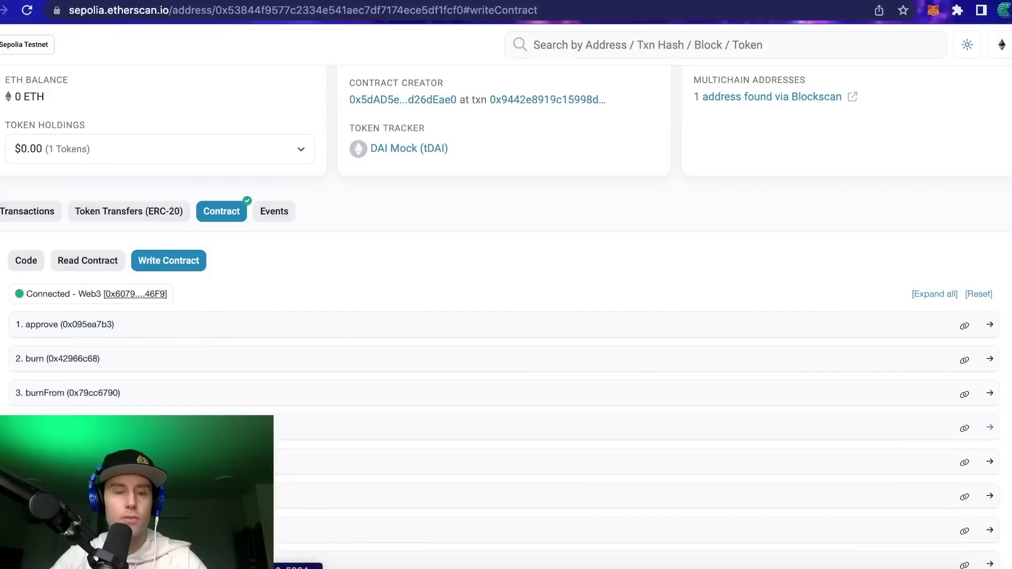
{"action": "left_click", "coordinate": [63, 427]}
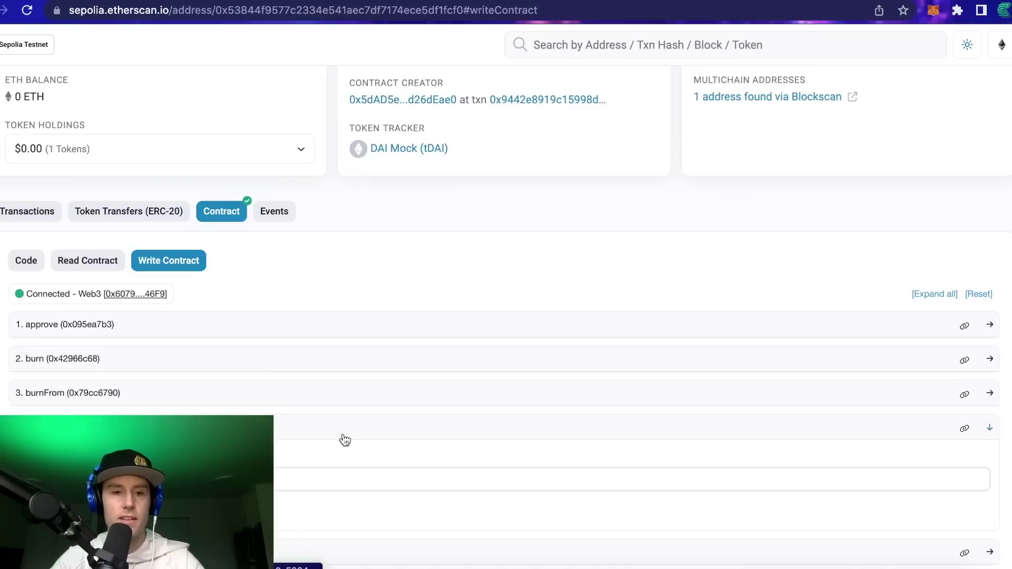
{"action": "left_click", "coordinate": [32, 509]}
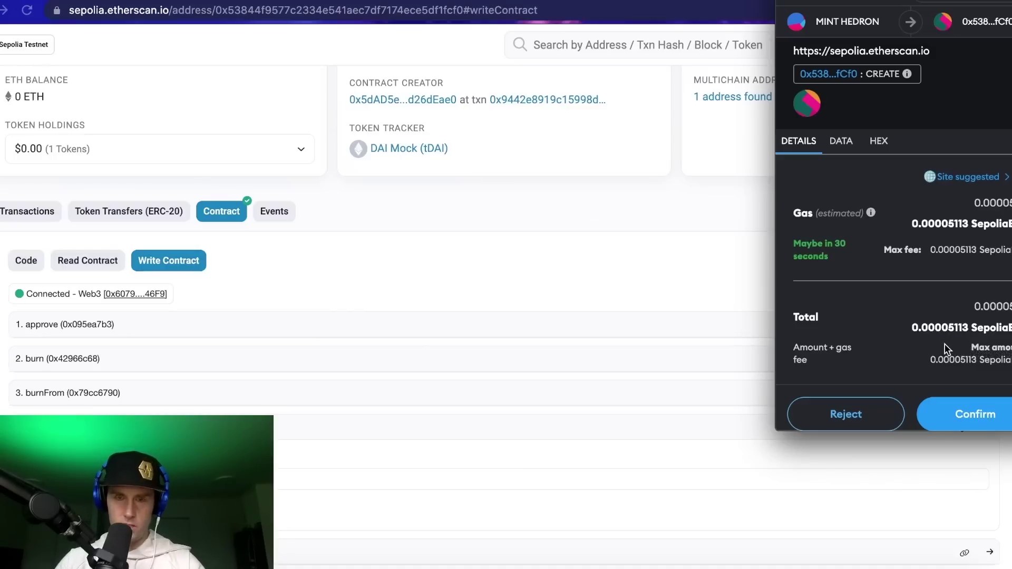
Scroll the MetaMask request down to Confirm, showing 0.00005113 SepoliaETH estimated gas
{"action": "scroll", "coordinate": [956, 386], "scroll_direction": "down", "scroll_amount": 2}
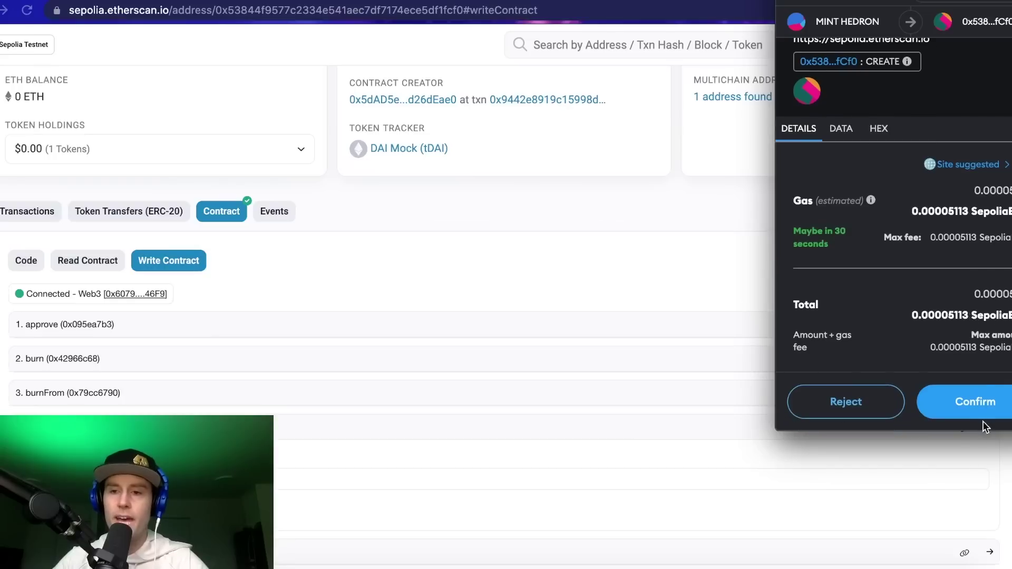
Confirm the pending MetaMask transaction and copy the tDAI contract address
{"action": "left_click", "coordinate": [976, 398]}
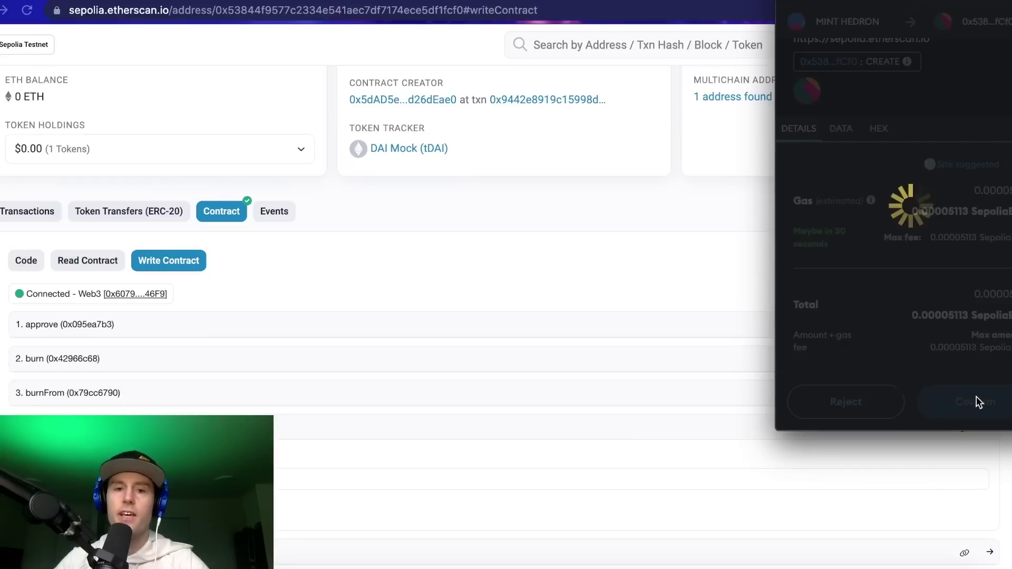
{"action": "scroll", "coordinate": [751, 247], "scroll_direction": "up", "scroll_amount": 5}
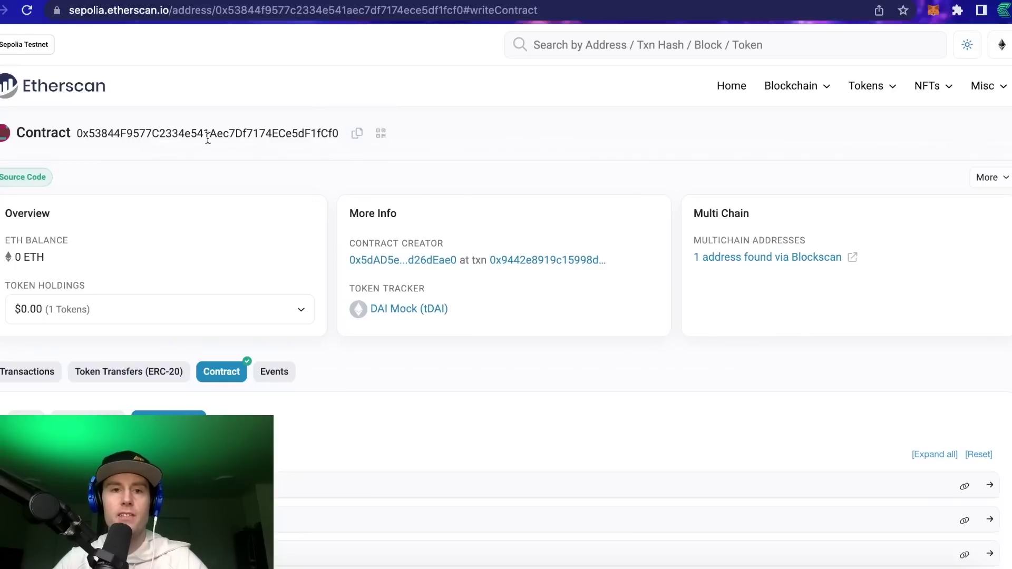
{"action": "left_click", "coordinate": [354, 134]}
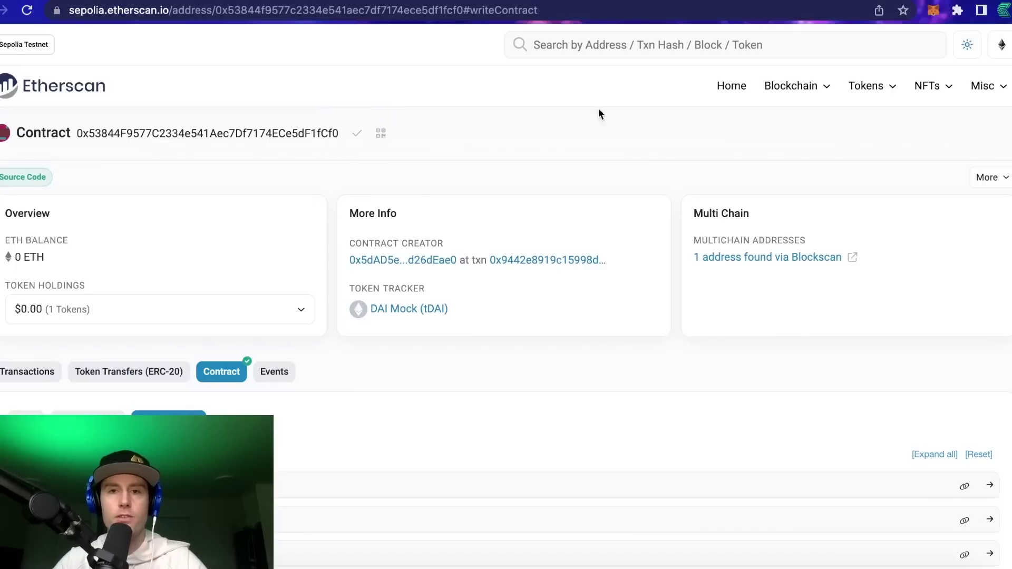
Import tDAI into MetaMask as a custom token from the copied address, showing 20000 tDAI
{"action": "left_click", "coordinate": [933, 10]}
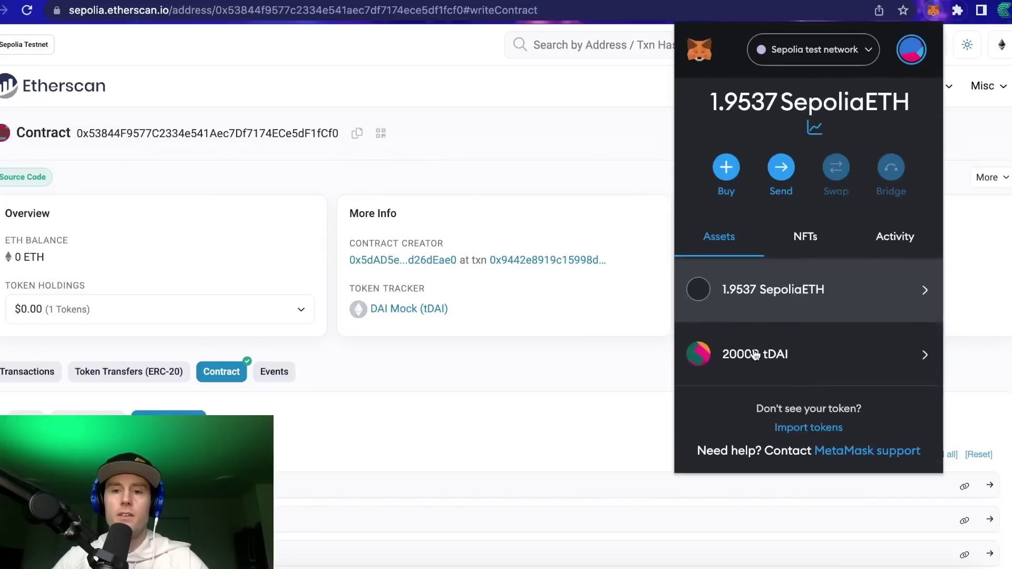
{"action": "left_click", "coordinate": [807, 428]}
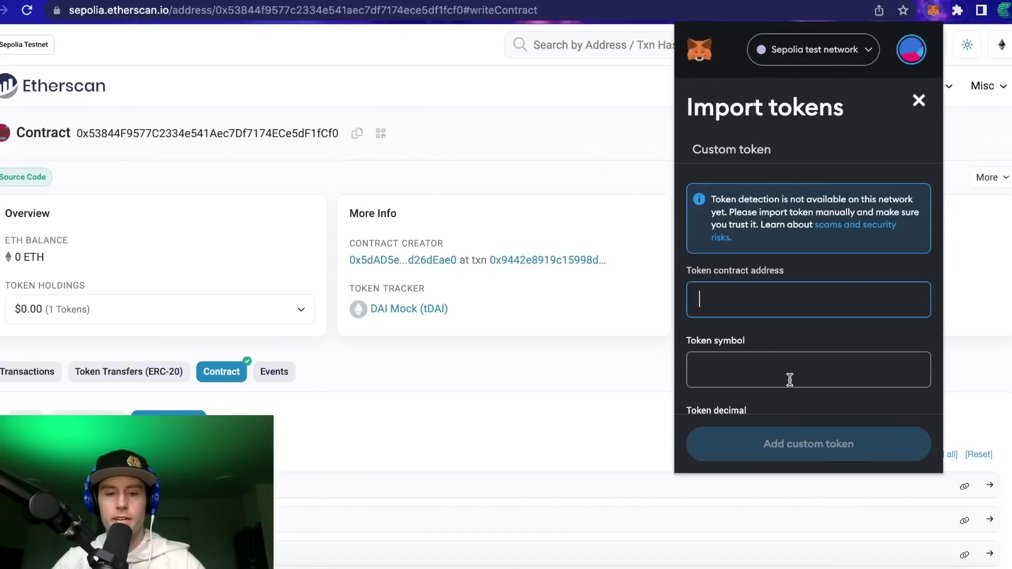
{"action": "left_click", "coordinate": [782, 295]}
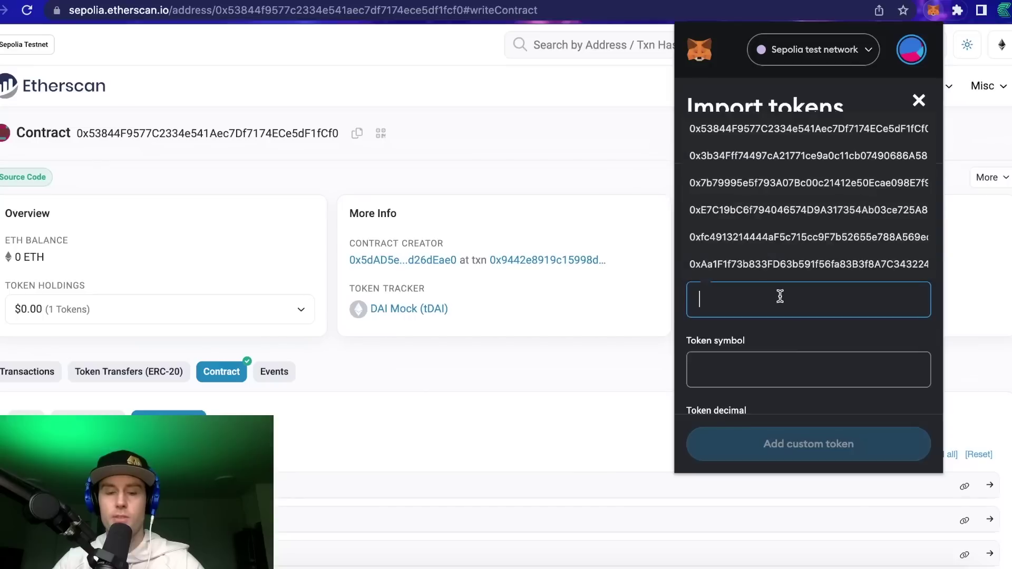
{"action": "key", "text": "super+v"}
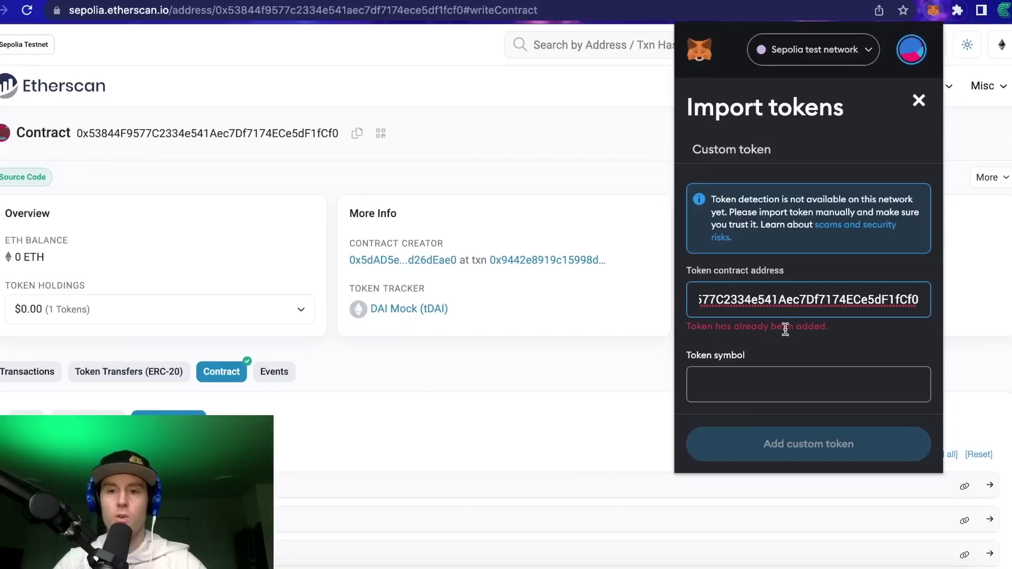
{"action": "scroll", "coordinate": [822, 326], "scroll_direction": "down", "scroll_amount": 2}
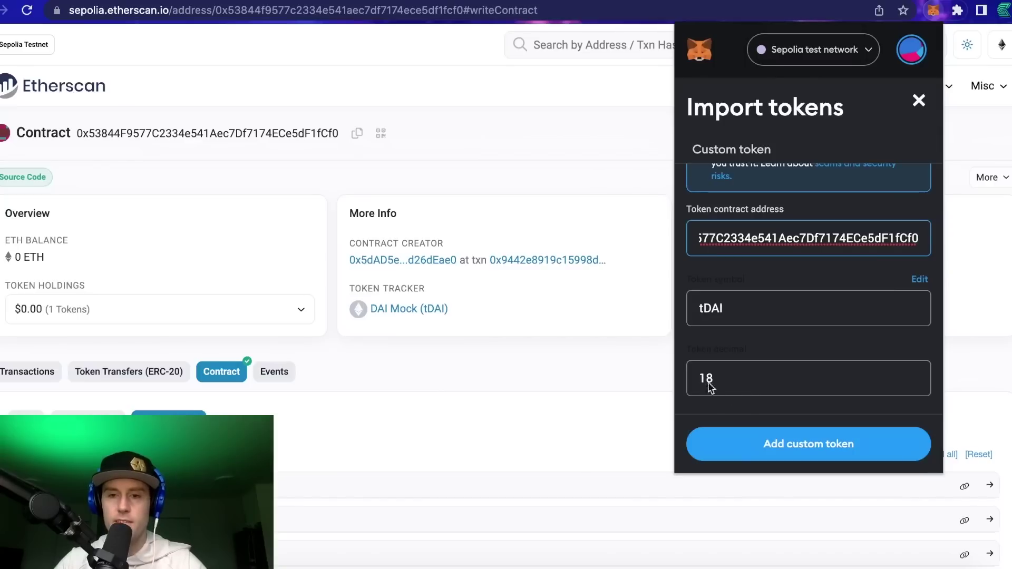
{"action": "left_click", "coordinate": [746, 443]}
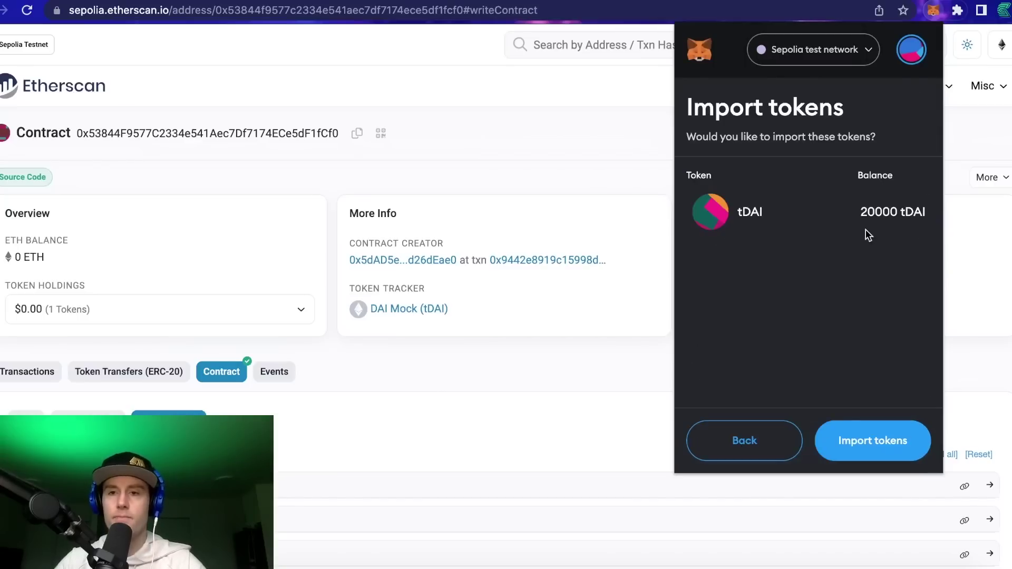
{"action": "left_click", "coordinate": [859, 443]}
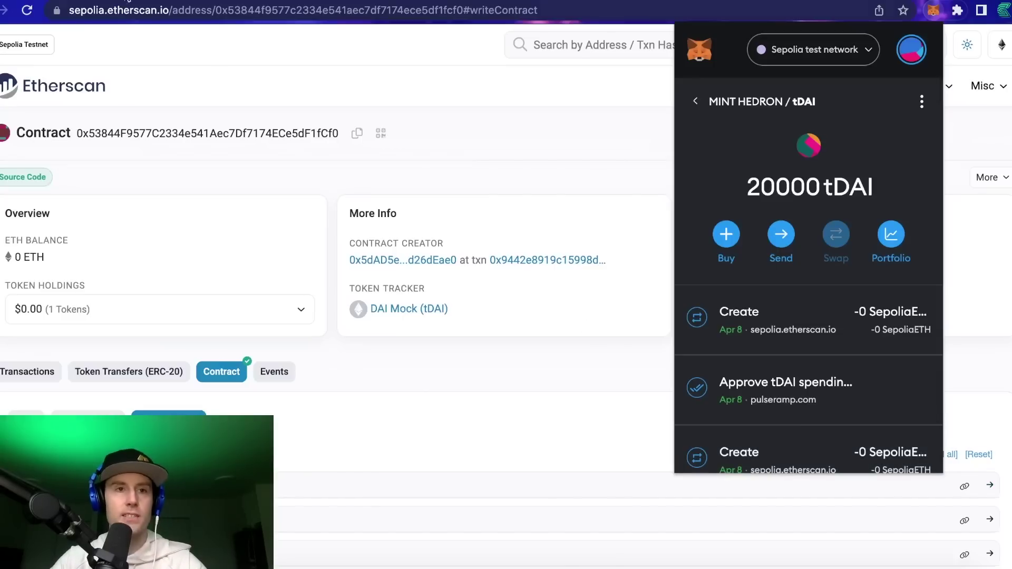
{"action": "left_click", "coordinate": [128, 1]}
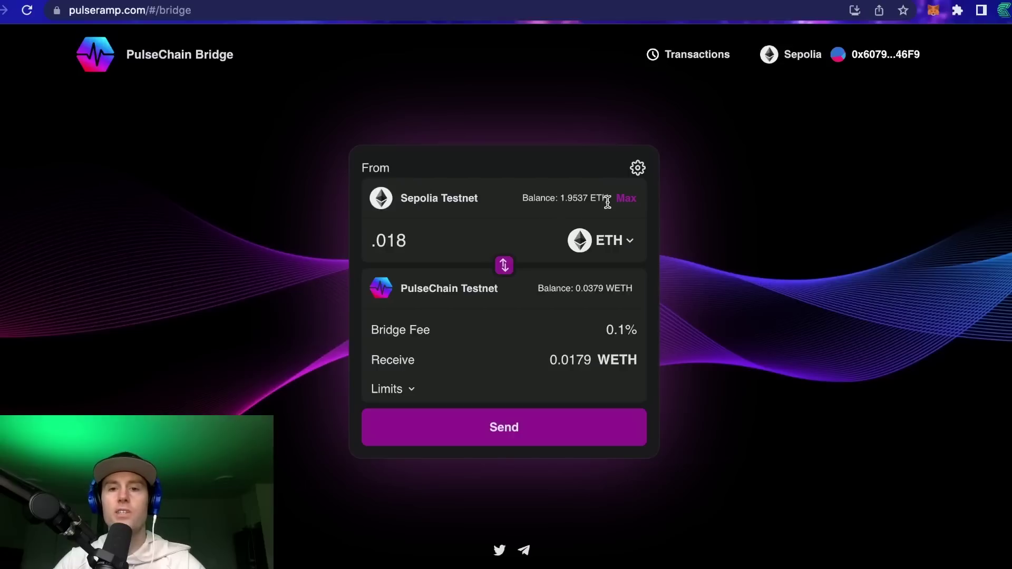
Check the bridge's asset list until tDAI shows 20,000 available
{"action": "left_click", "coordinate": [613, 240]}
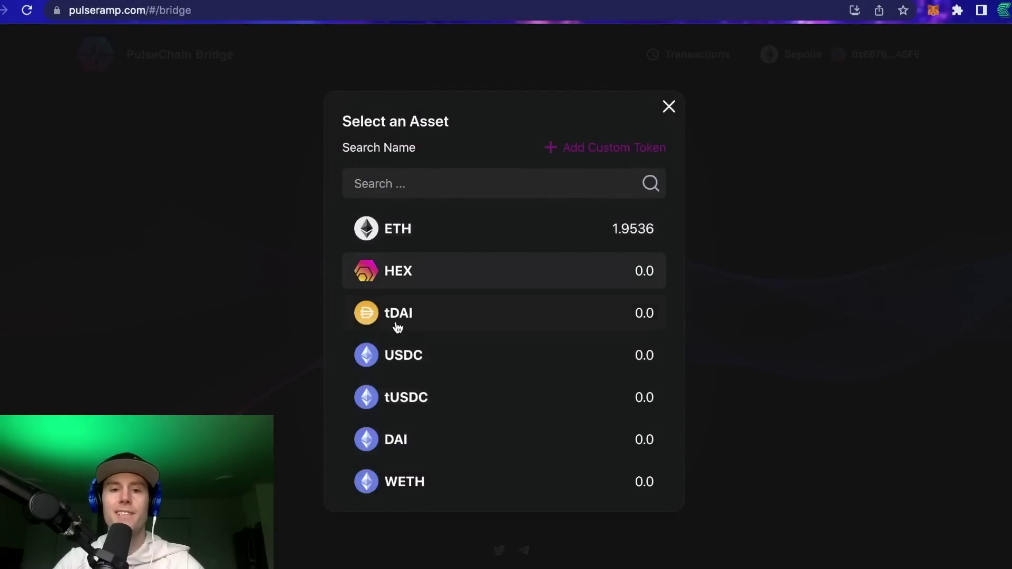
{"action": "left_click", "coordinate": [268, 312]}
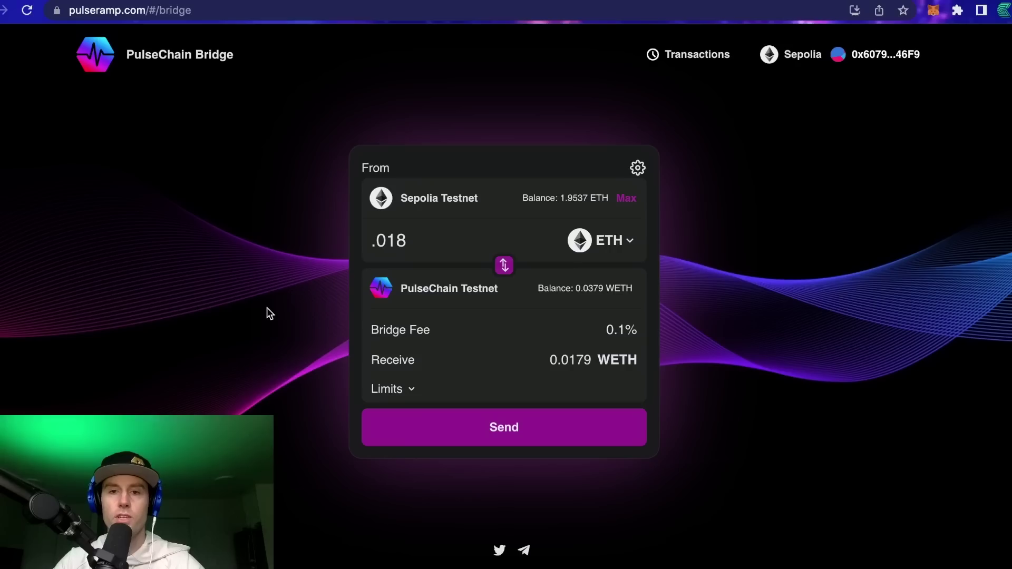
{"action": "left_click", "coordinate": [584, 246]}
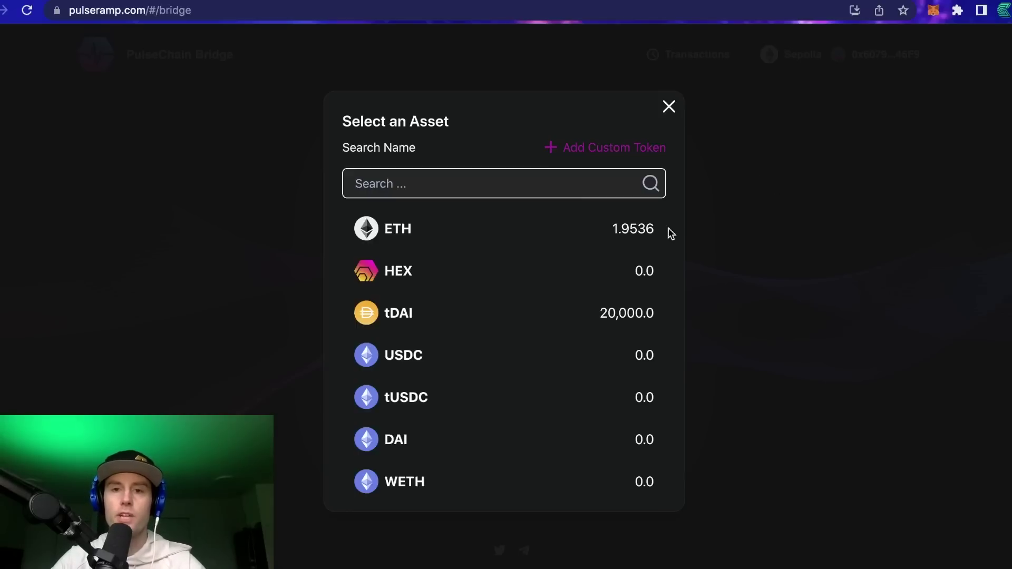
{"action": "left_click", "coordinate": [632, 229]}
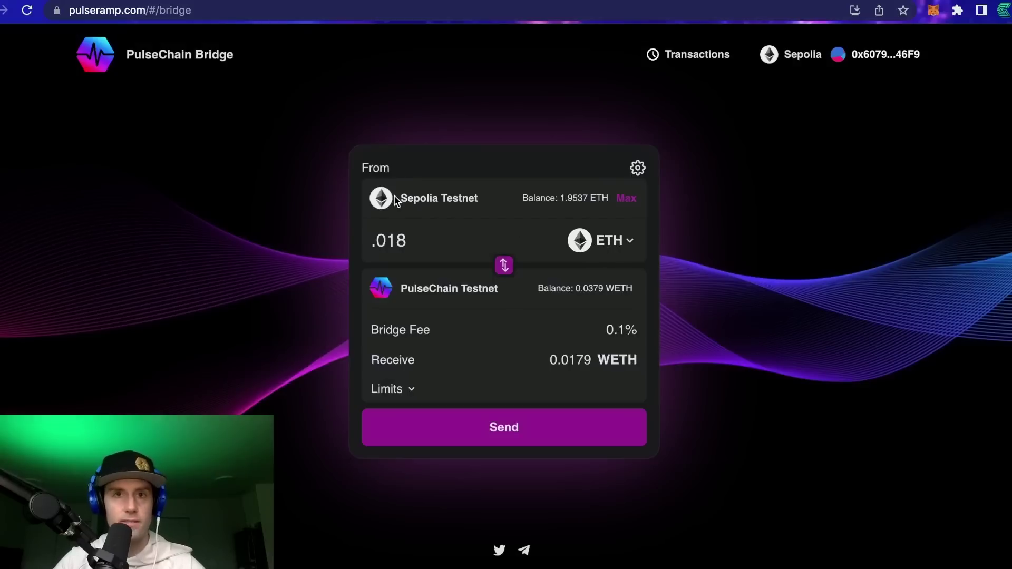
Paste the tDAI address into the bridge's Add Custom Token form, then cancel without adding
{"action": "left_click", "coordinate": [610, 241]}
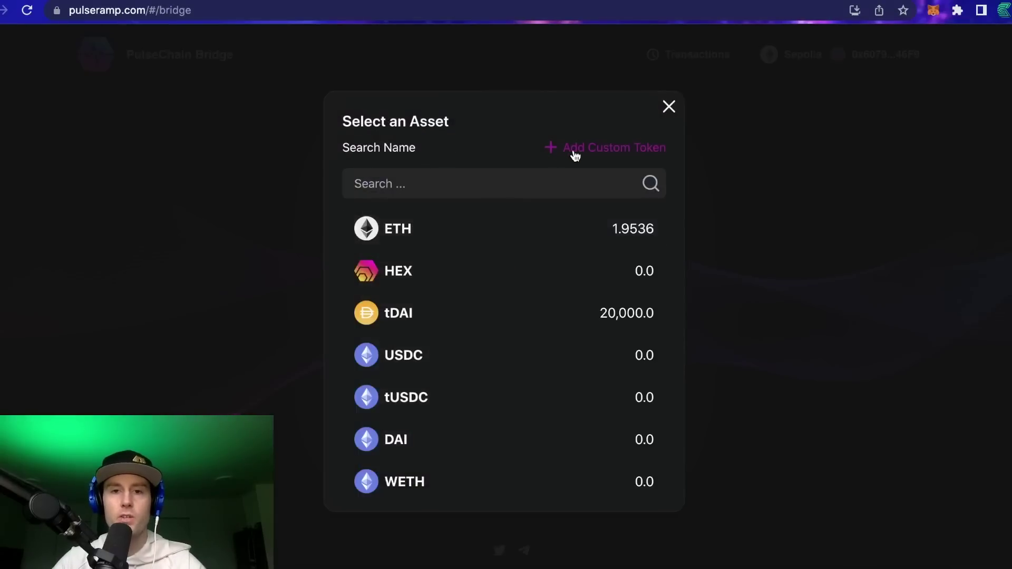
{"action": "left_click", "coordinate": [575, 153]}
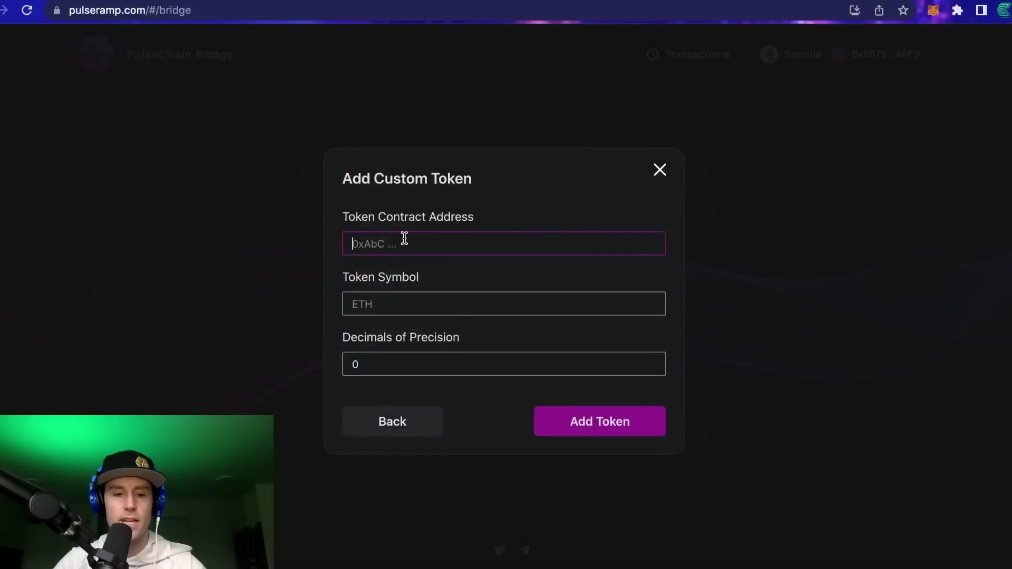
{"action": "key", "text": "super+v"}
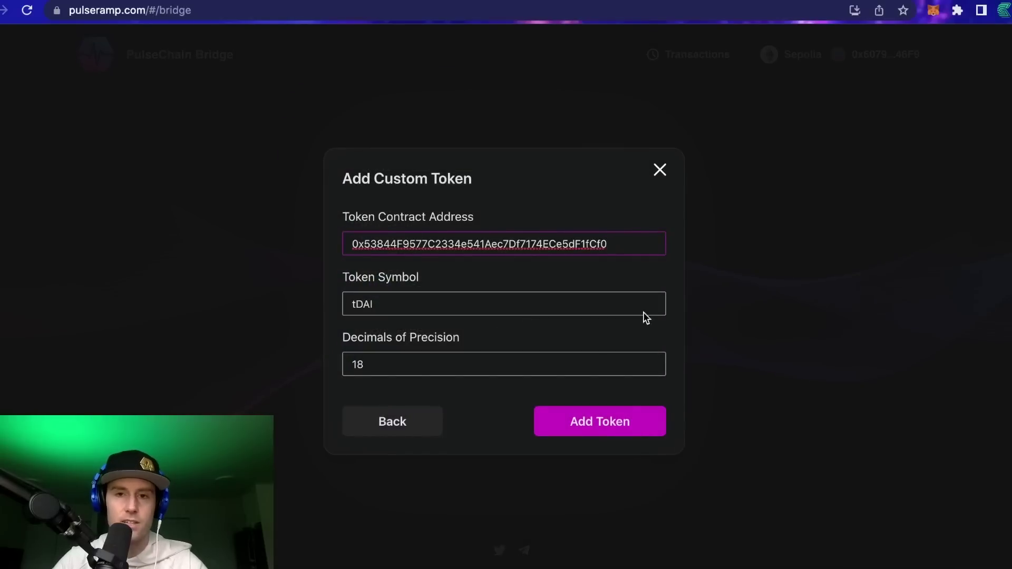
{"action": "left_click", "coordinate": [660, 165]}
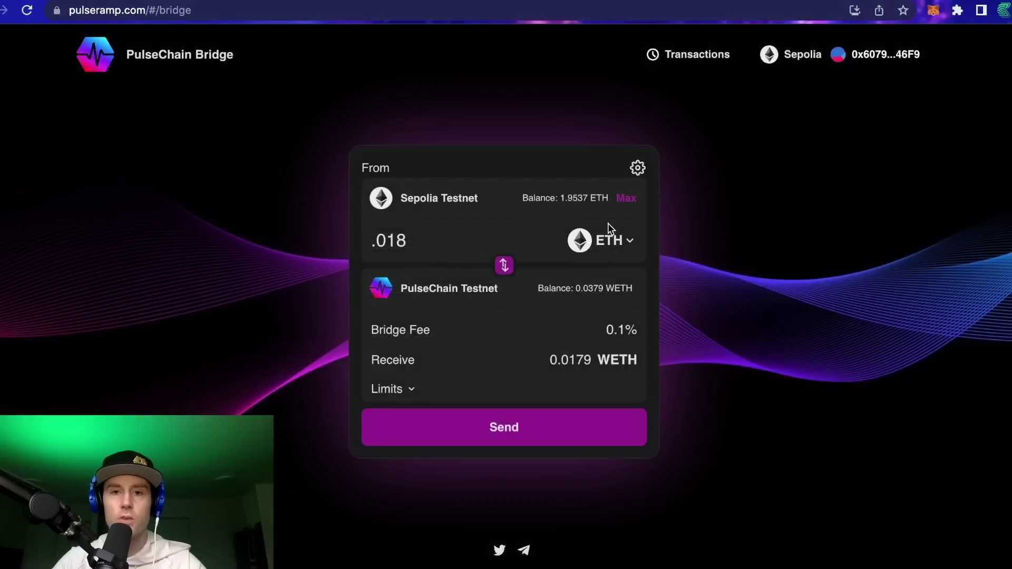
Check the 20,000.0 tDAI Sepolia balance shown on the bridge form
{"action": "left_click", "coordinate": [607, 241]}
{"action": "left_click", "coordinate": [409, 316]}
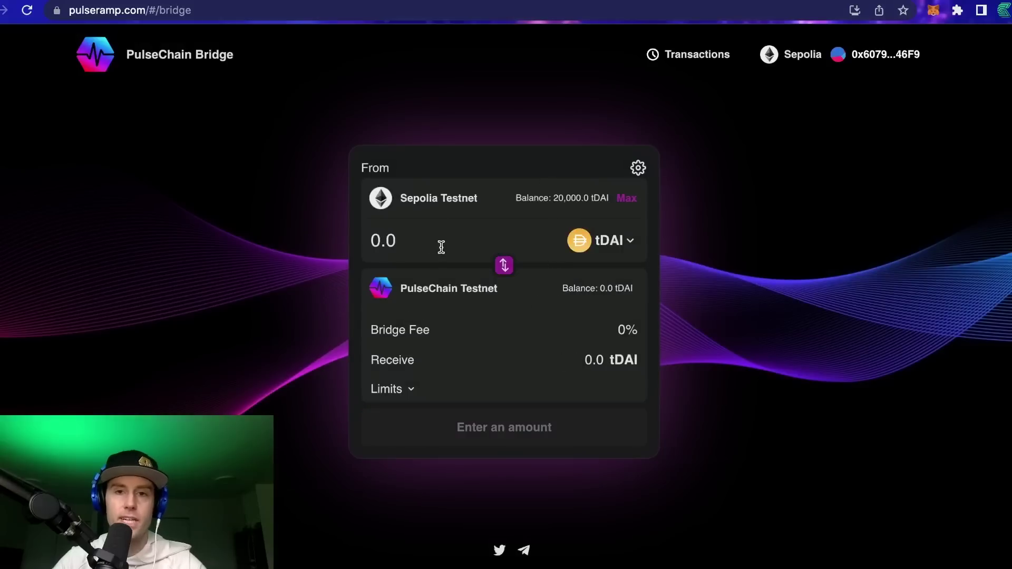
{"action": "triple_click", "coordinate": [584, 199]}
{"action": "left_click", "coordinate": [536, 190]}
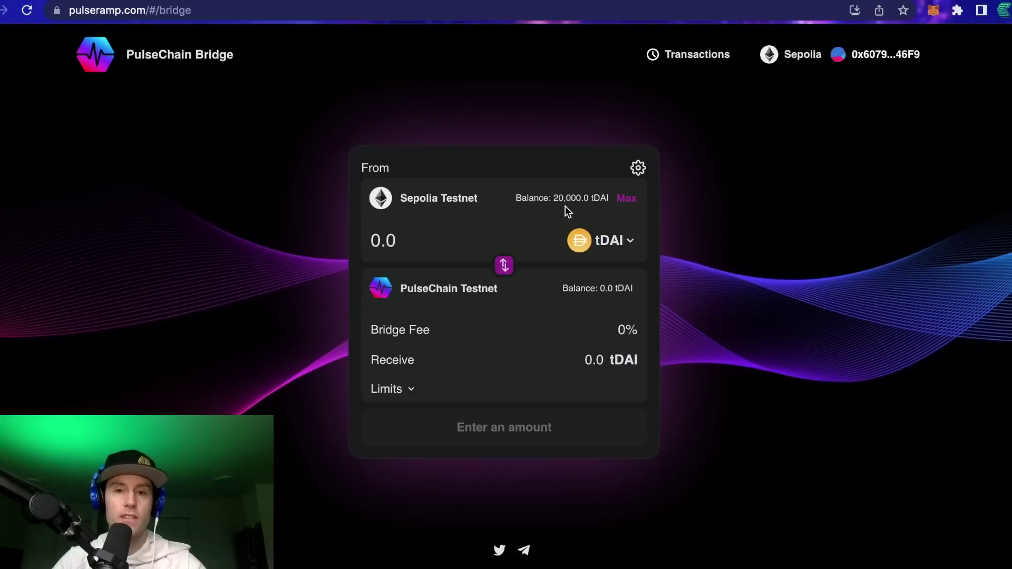
Enter 10000 tDAI and open the transfer summary showing 9,990.0 tDAI received
{"action": "left_click", "coordinate": [500, 236]}
{"action": "type", "text": "2"}
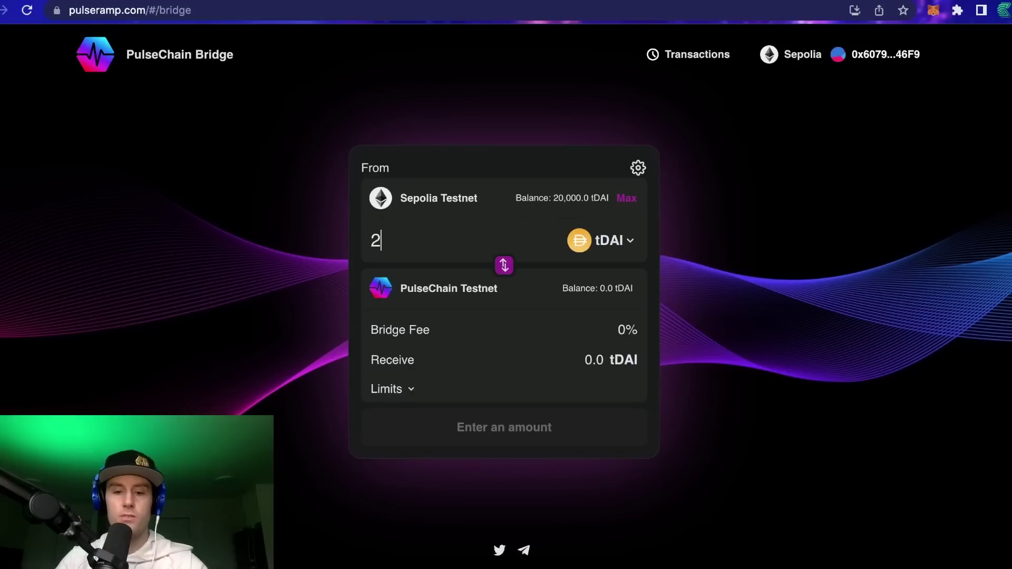
{"action": "key", "text": "BackSpace"}
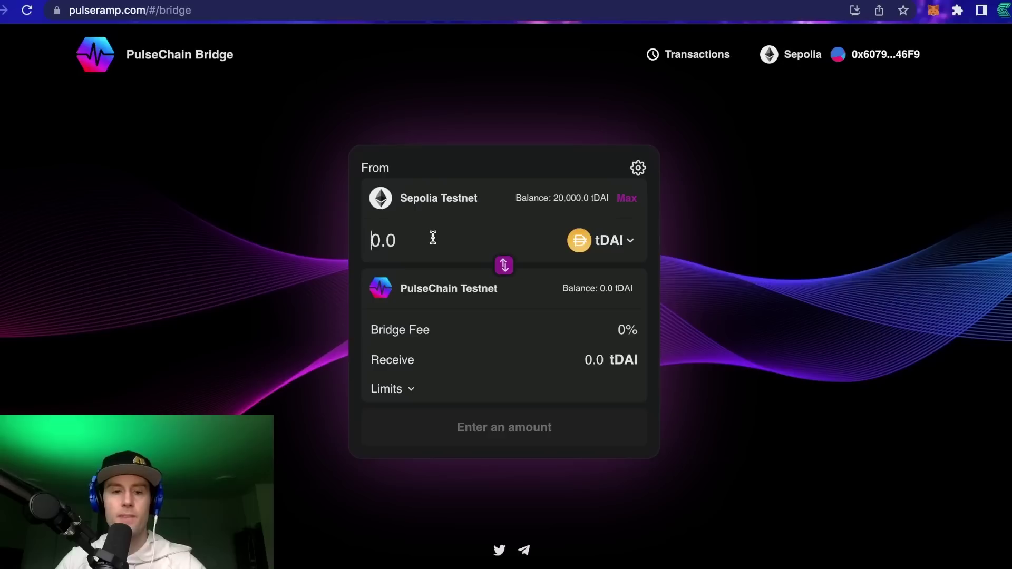
{"action": "type", "text": "10000"}
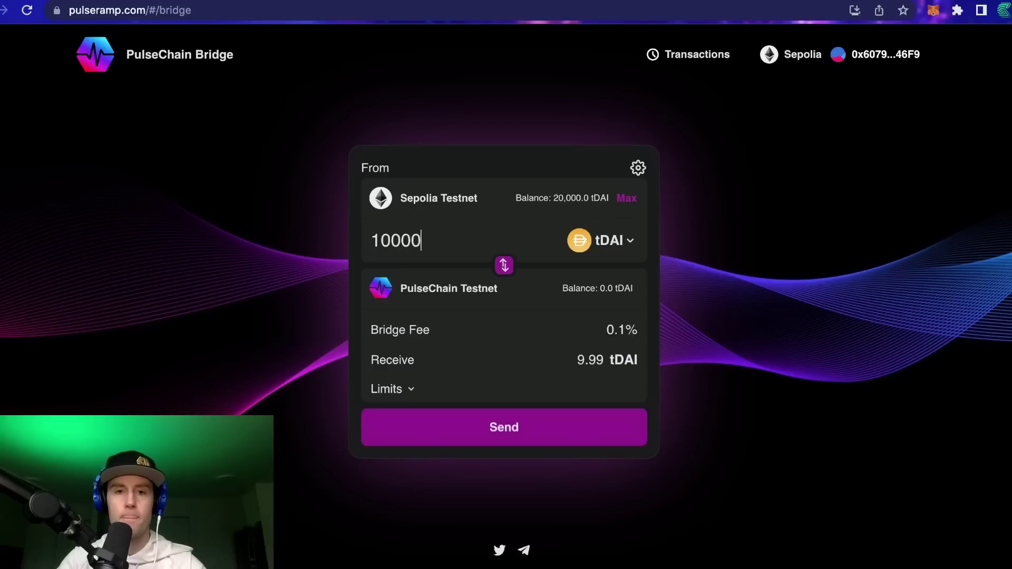
{"action": "left_click", "coordinate": [458, 432]}
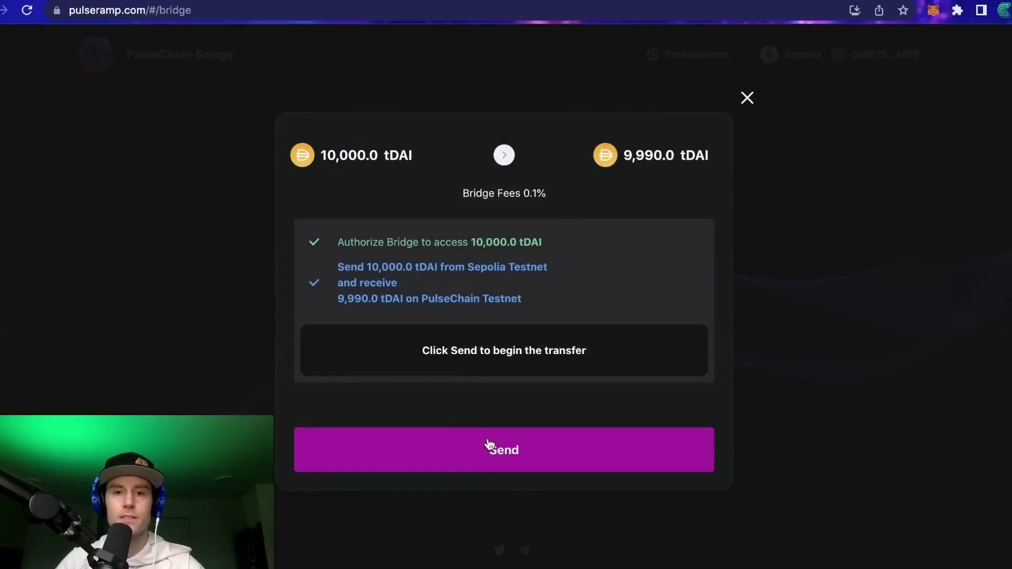
Send the 10,000 tDAI transfer and confirm its Sepolia transaction in MetaMask
{"action": "left_click", "coordinate": [490, 446]}
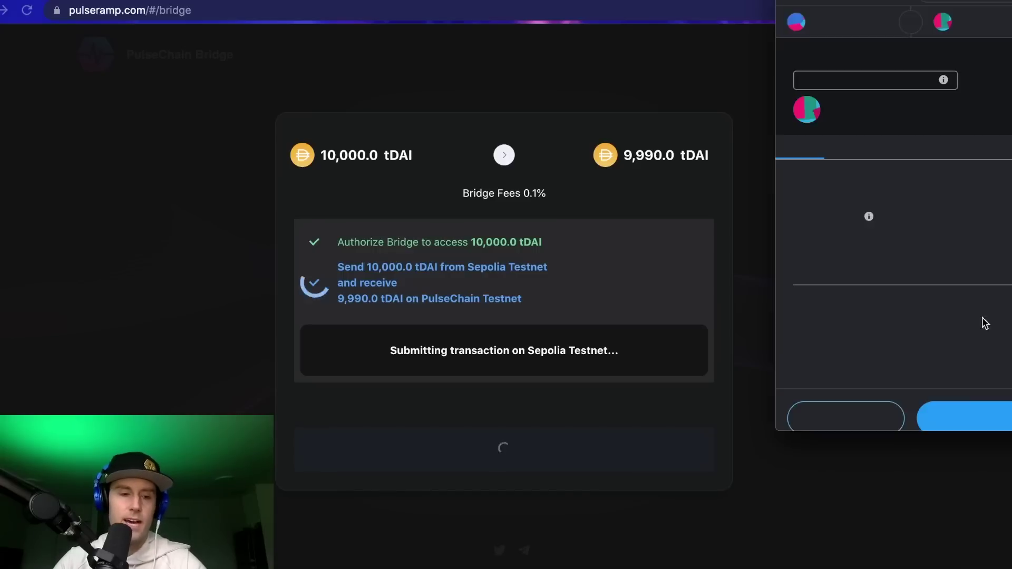
{"action": "scroll", "coordinate": [982, 317], "scroll_direction": "down", "scroll_amount": 1}
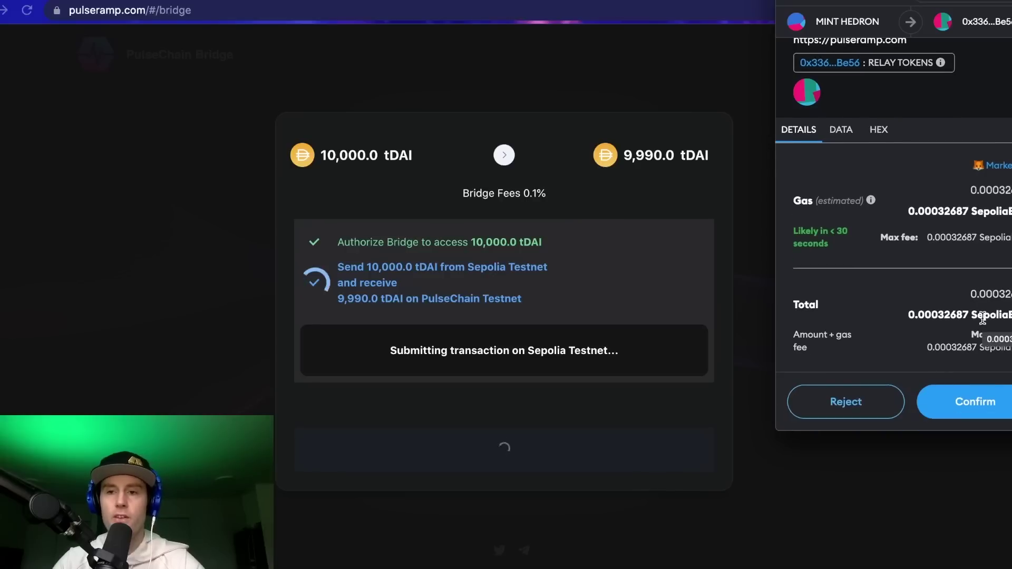
{"action": "left_click", "coordinate": [973, 407]}
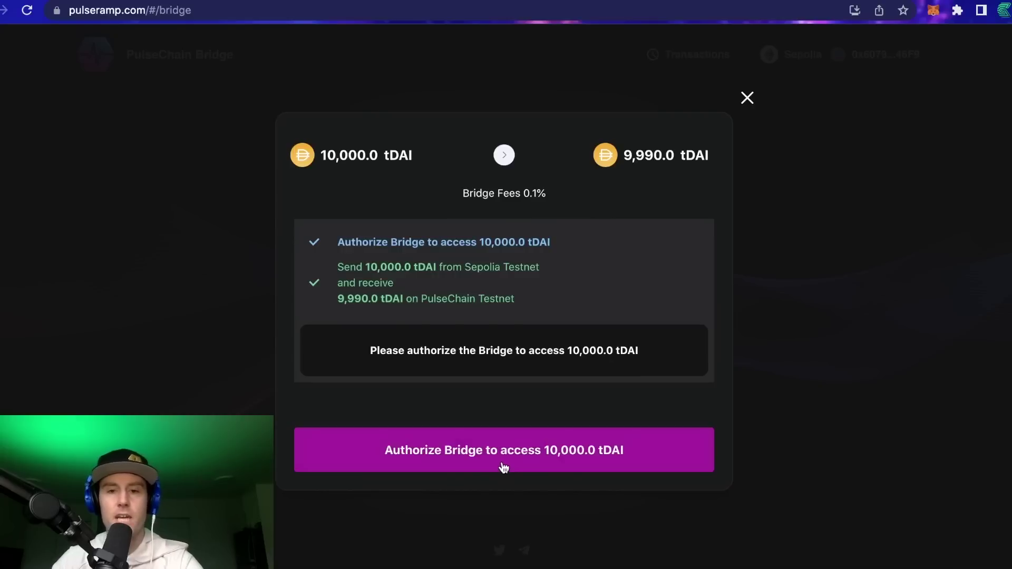
Authorize bridge access by approving a 10000 tDAI spending cap in MetaMask
{"action": "left_click", "coordinate": [504, 467]}
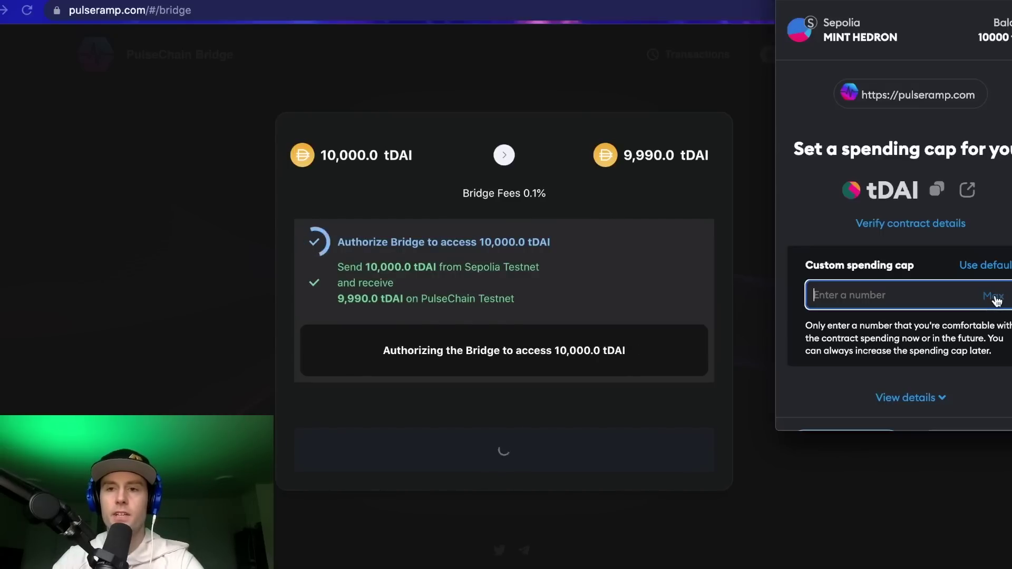
{"action": "left_click", "coordinate": [1002, 303]}
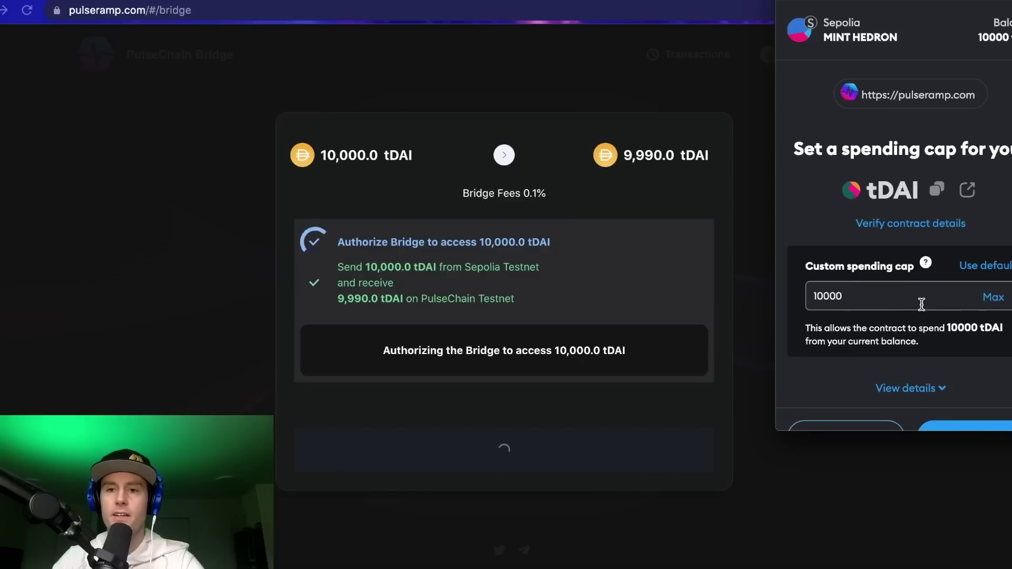
{"action": "scroll", "coordinate": [920, 303], "scroll_direction": "down", "scroll_amount": 1}
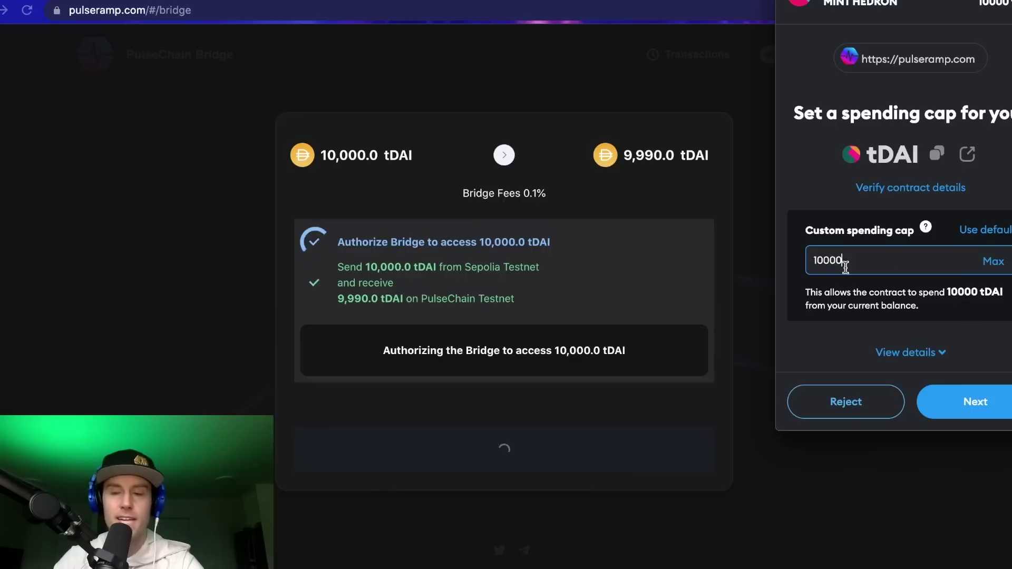
{"action": "left_click", "coordinate": [990, 417]}
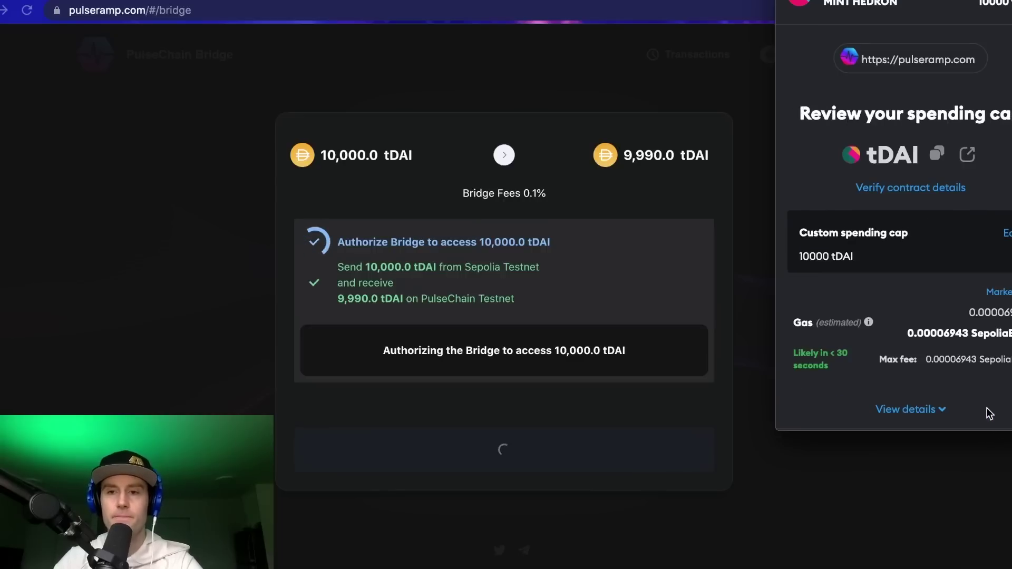
{"action": "scroll", "coordinate": [978, 388], "scroll_direction": "down", "scroll_amount": 1}
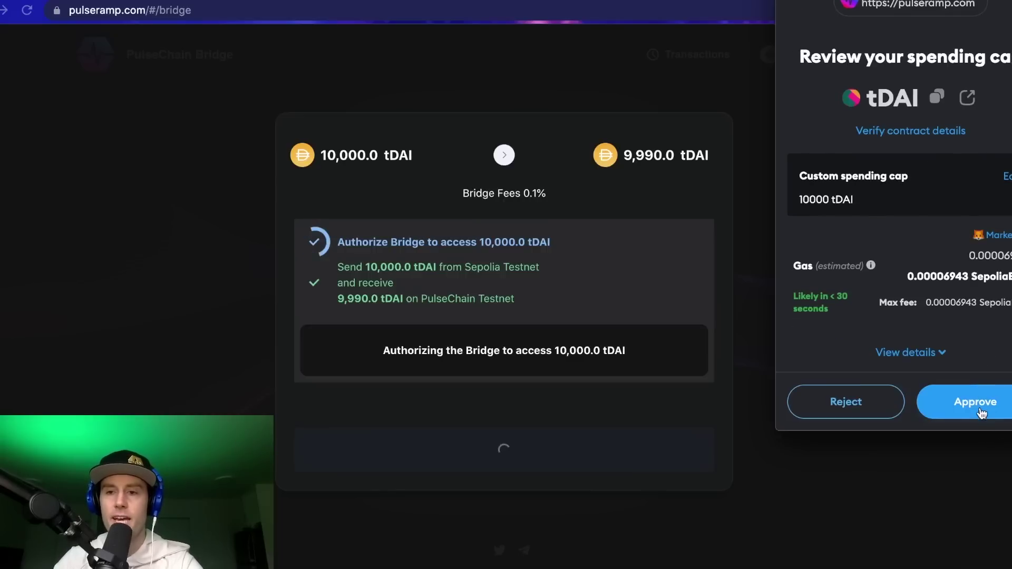
{"action": "left_click", "coordinate": [979, 408]}
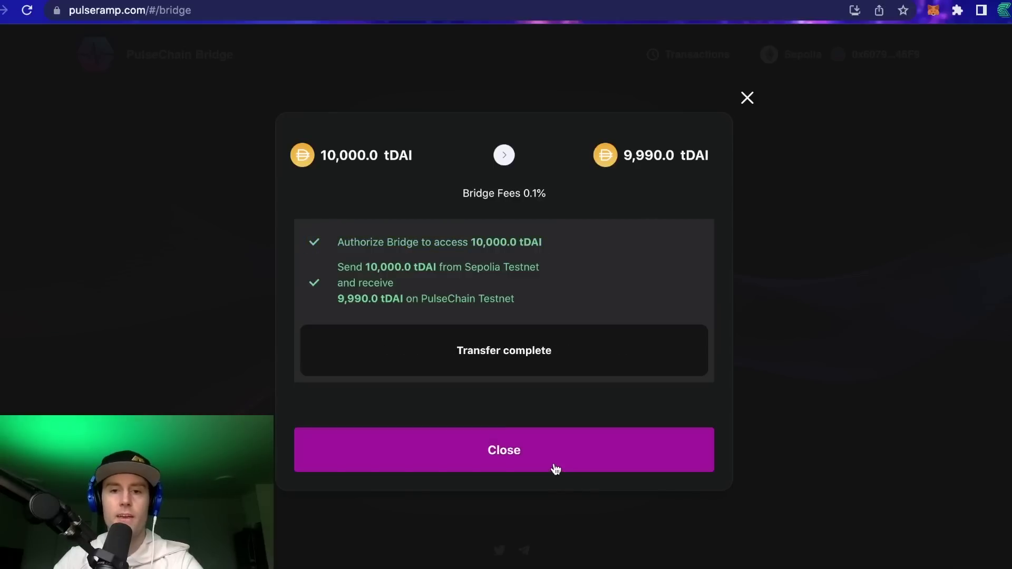
Close the Transfer complete summary and check the 9,990.0 tDAI PulseChain Testnet balance
{"action": "left_click", "coordinate": [556, 468]}
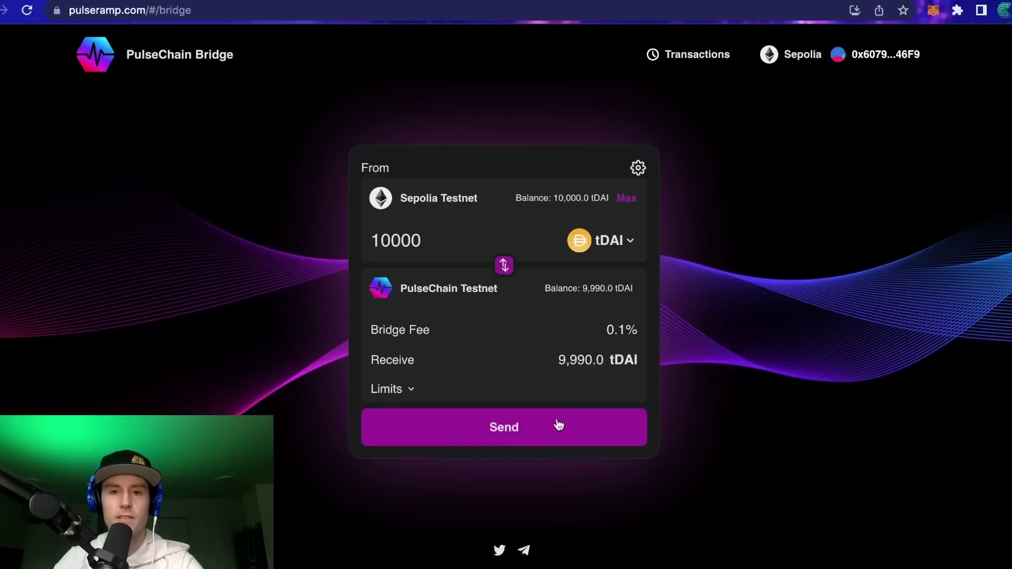
{"action": "left_click_drag", "start_coordinate": [582, 288], "coordinate": [605, 297]}
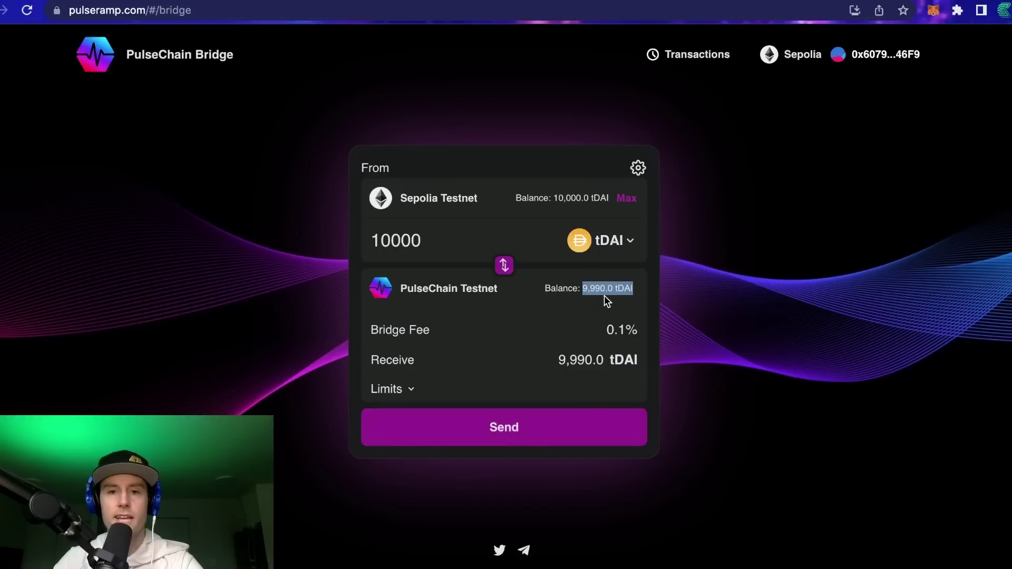
{"action": "scroll", "coordinate": [605, 295], "scroll_direction": "up", "scroll_amount": 5}
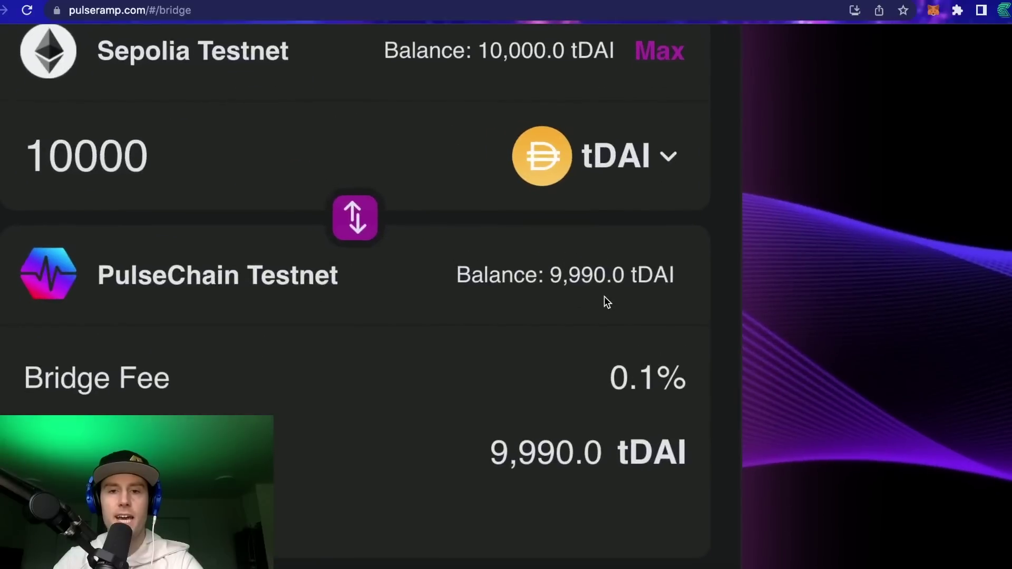
{"action": "scroll", "coordinate": [604, 297], "scroll_direction": "down", "scroll_amount": 5}
{"action": "scroll", "coordinate": [605, 297], "scroll_direction": "up", "scroll_amount": 7}
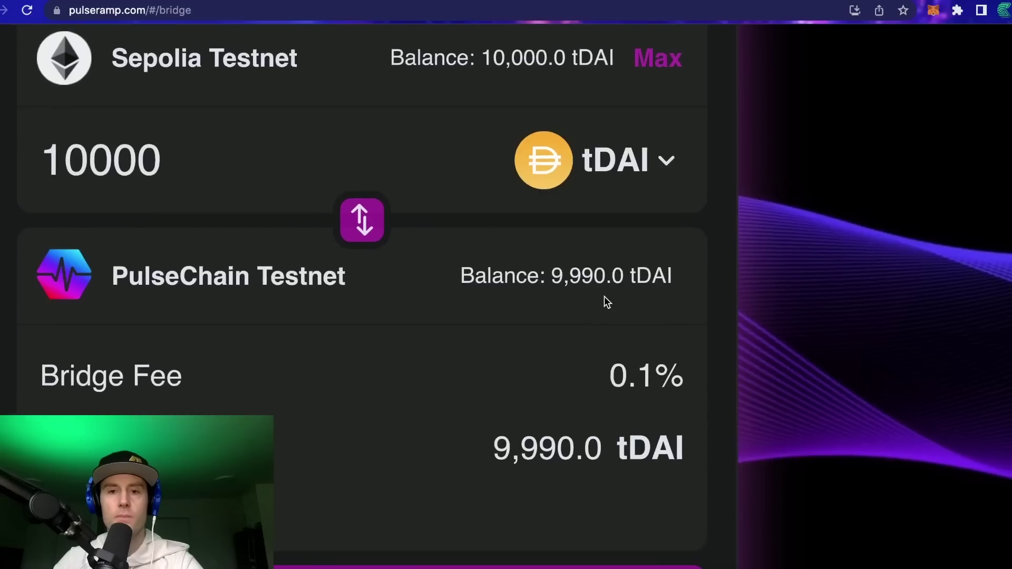
{"action": "scroll", "coordinate": [605, 297], "scroll_direction": "down", "scroll_amount": 5}
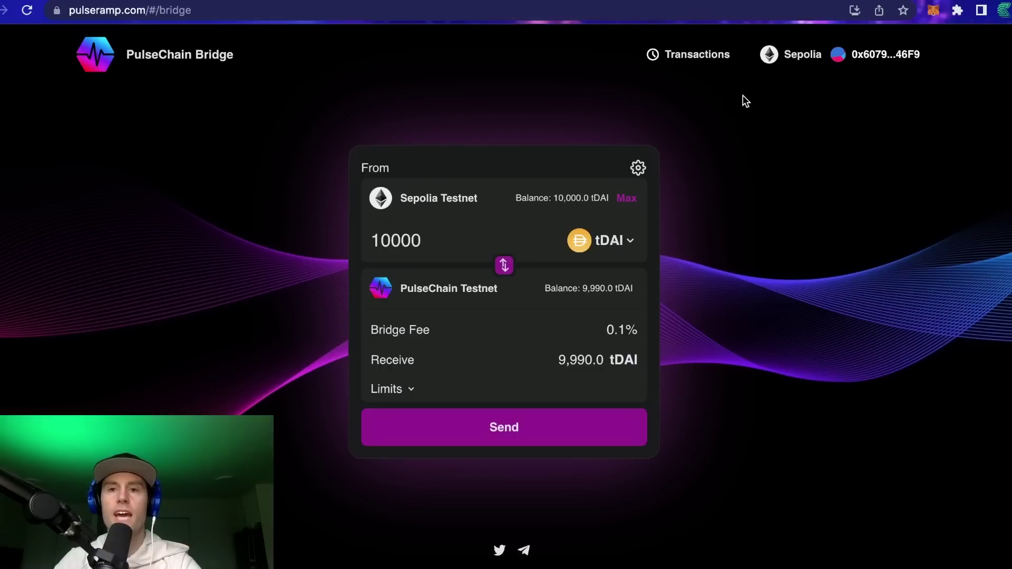
Reverse the bridge direction and switch MetaMask's network to PulseChain Testnet
{"action": "left_click", "coordinate": [505, 266]}
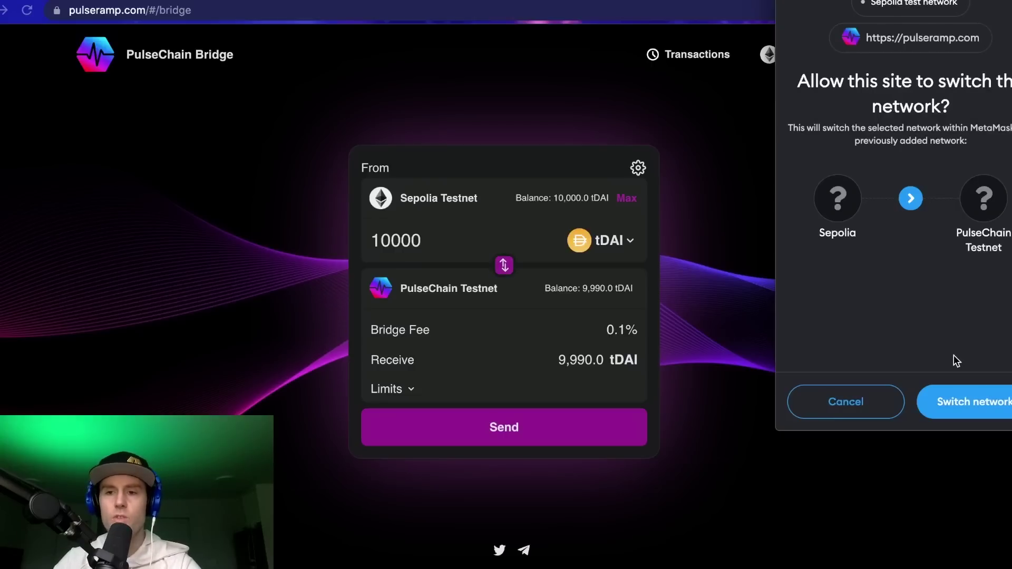
{"action": "left_click", "coordinate": [974, 411]}
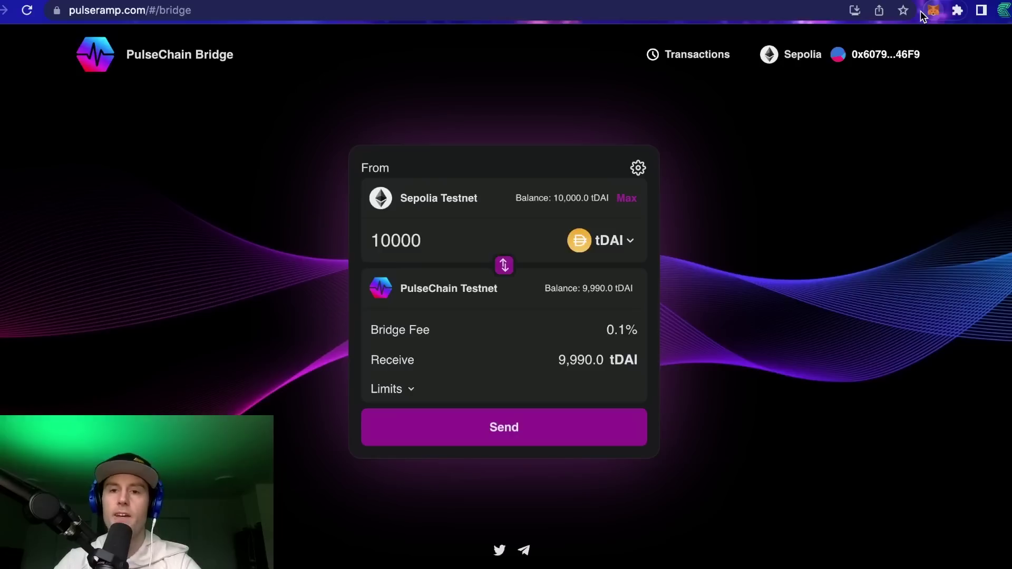
{"action": "left_click", "coordinate": [932, 11]}
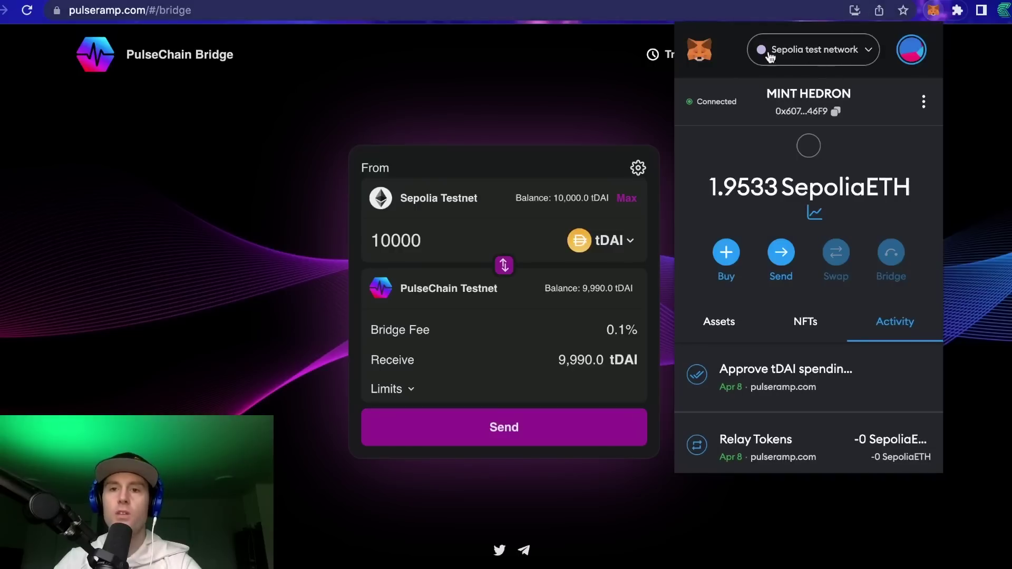
{"action": "left_click", "coordinate": [808, 51]}
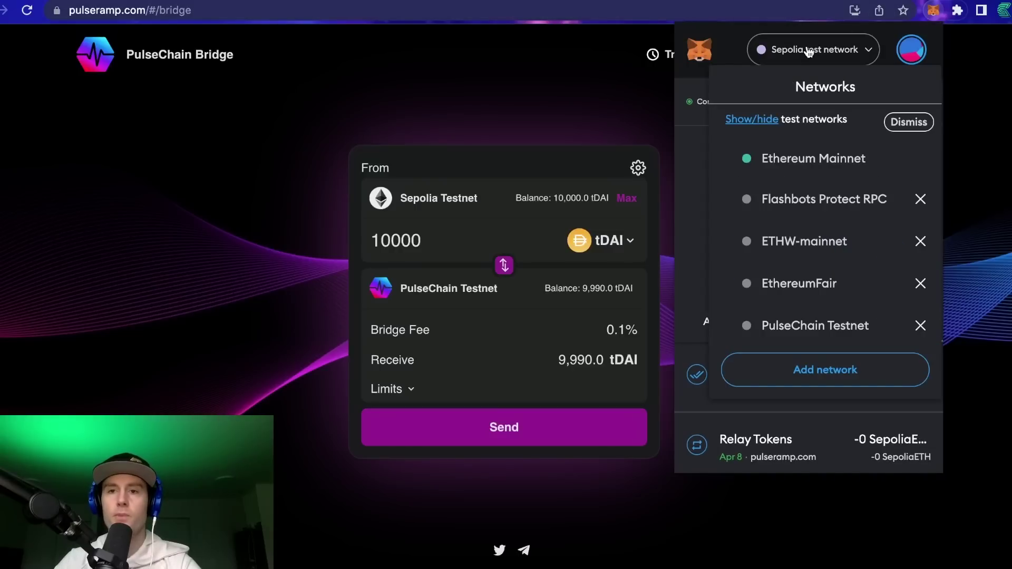
{"action": "left_click", "coordinate": [816, 335]}
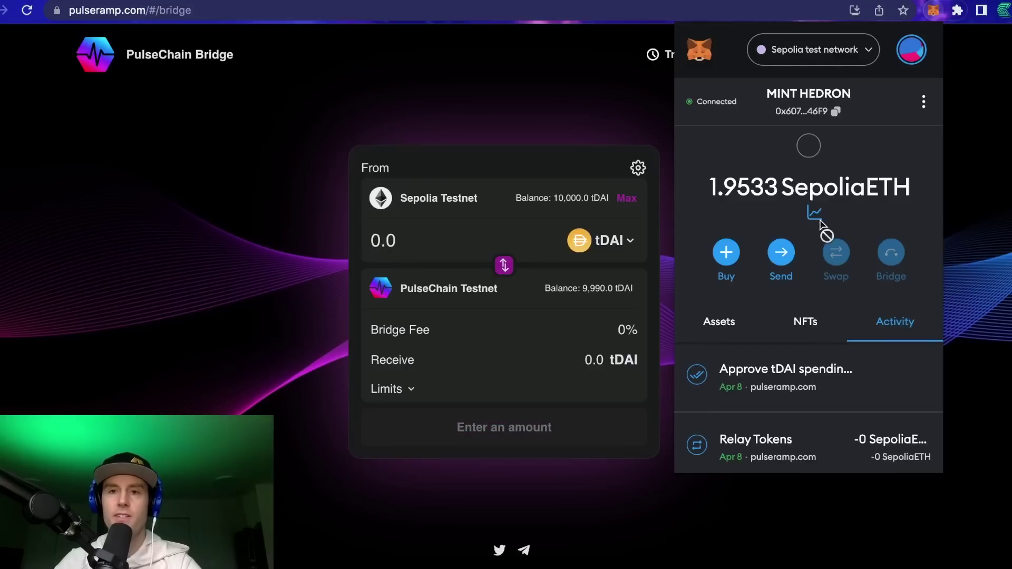
{"action": "left_click", "coordinate": [300, 139]}
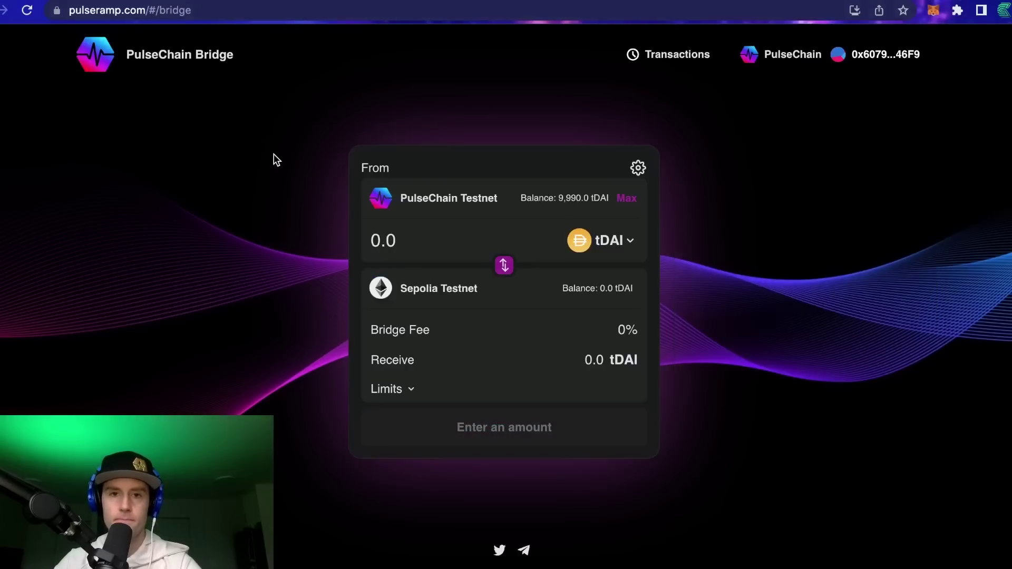
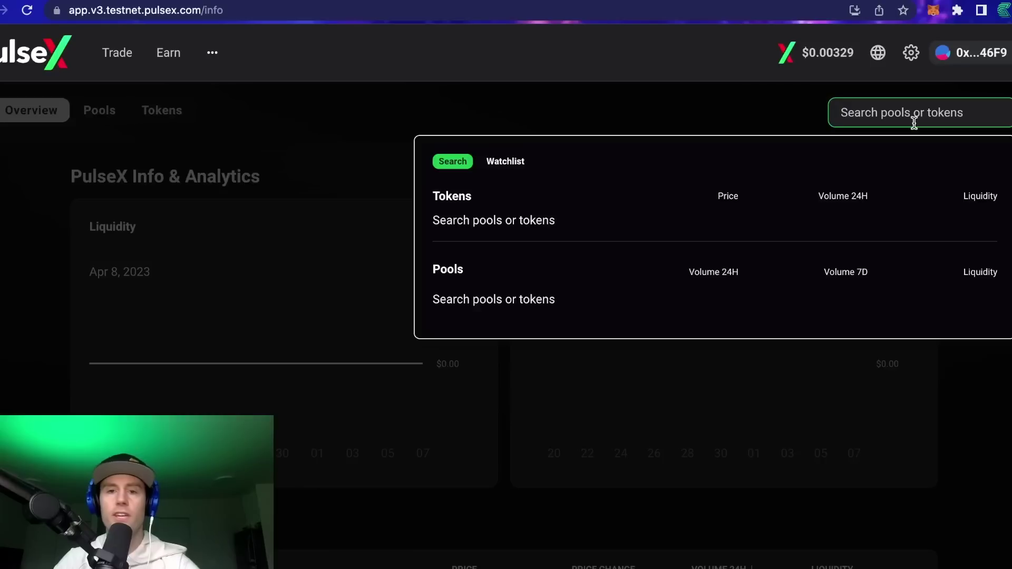
{"action": "type", "text": "tdai"}
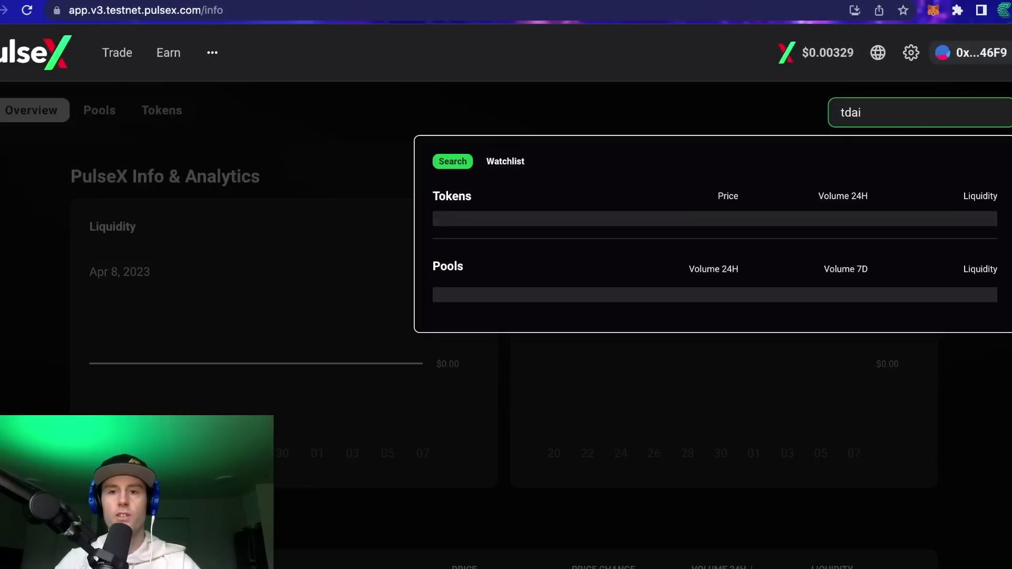
{"action": "key", "text": "BackSpace"}
{"action": "key", "text": "BackSpace"}
{"action": "key", "text": "BackSpace"}
{"action": "key", "text": "BackSpace"}
{"action": "type", "text": "weth"}
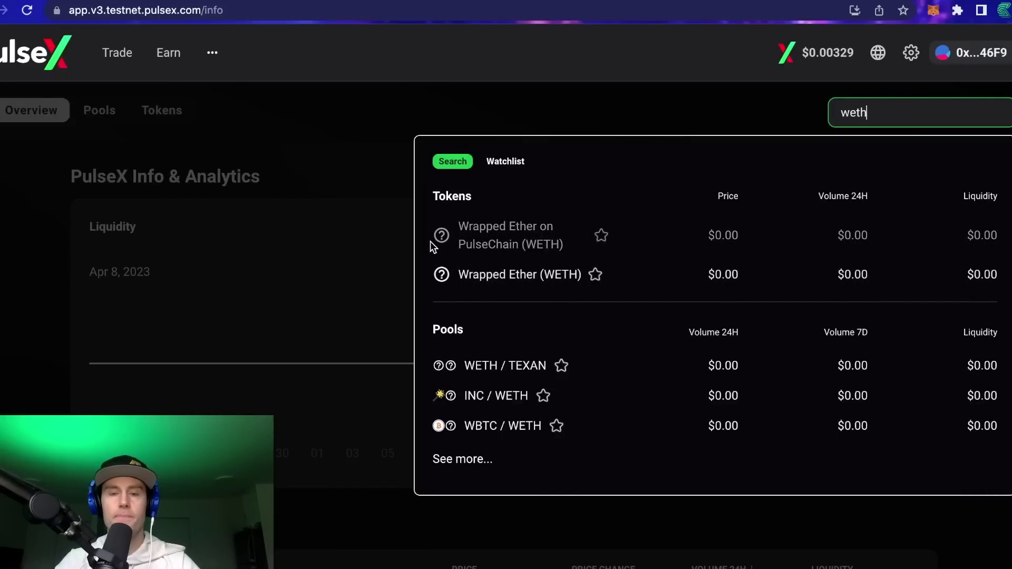
{"action": "left_click", "coordinate": [721, 115]}
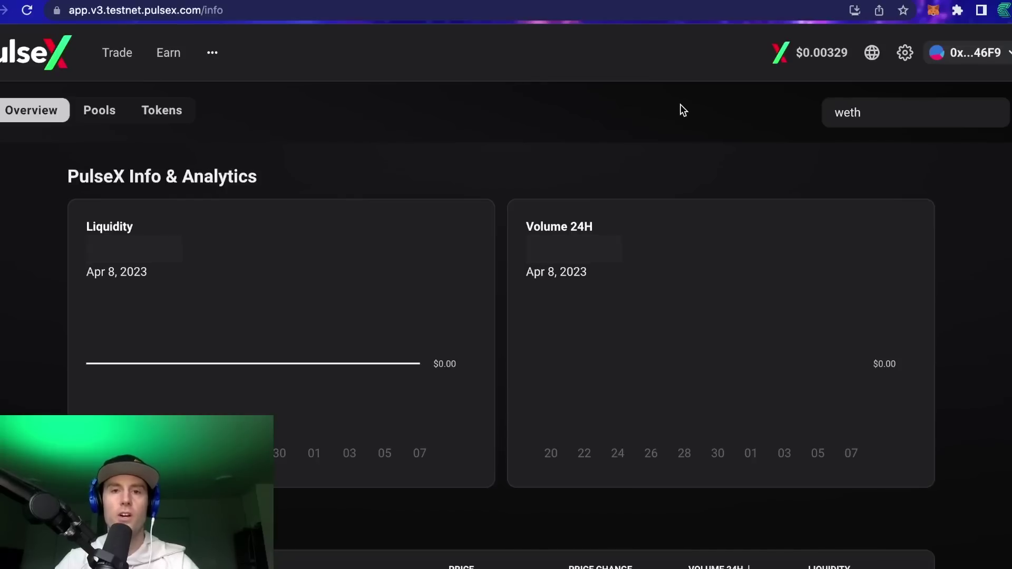
{"action": "left_click", "coordinate": [887, 115]}
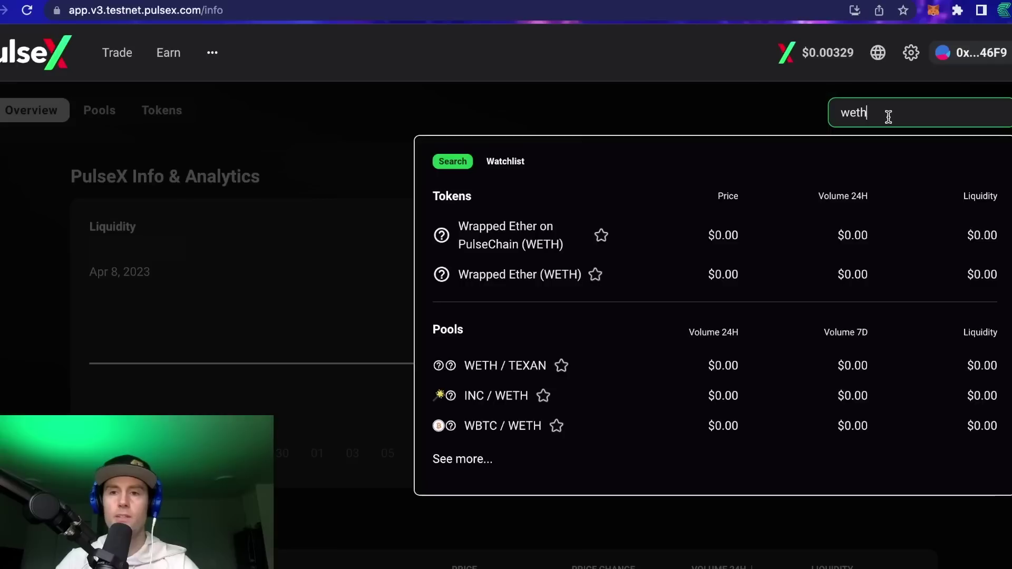
{"action": "key", "text": "super+a"}
{"action": "key", "text": "BackSpace"}
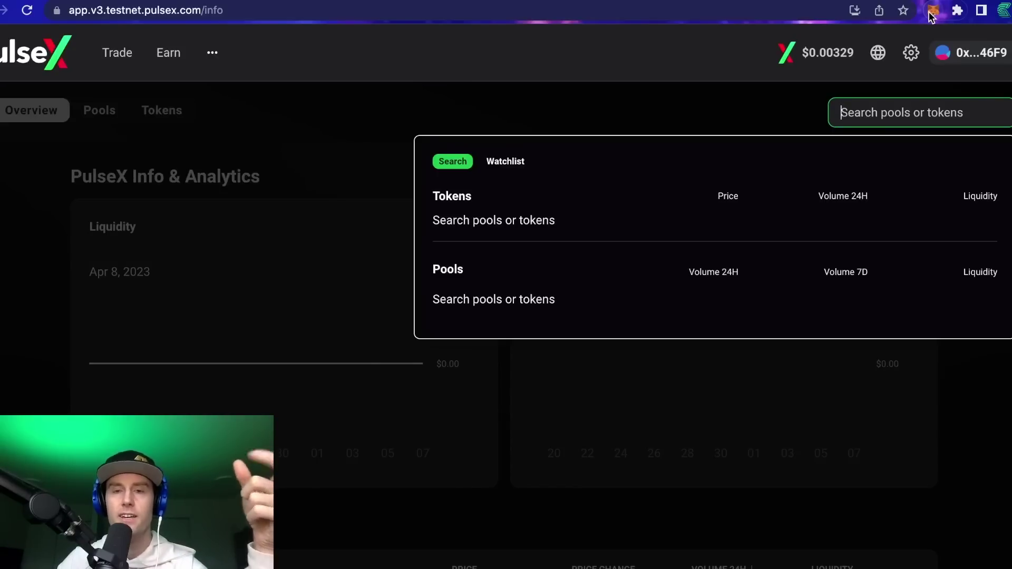
View the WETH token's details in MetaMask
{"action": "left_click", "coordinate": [933, 11]}
{"action": "scroll", "coordinate": [764, 316], "scroll_direction": "down", "scroll_amount": 5}
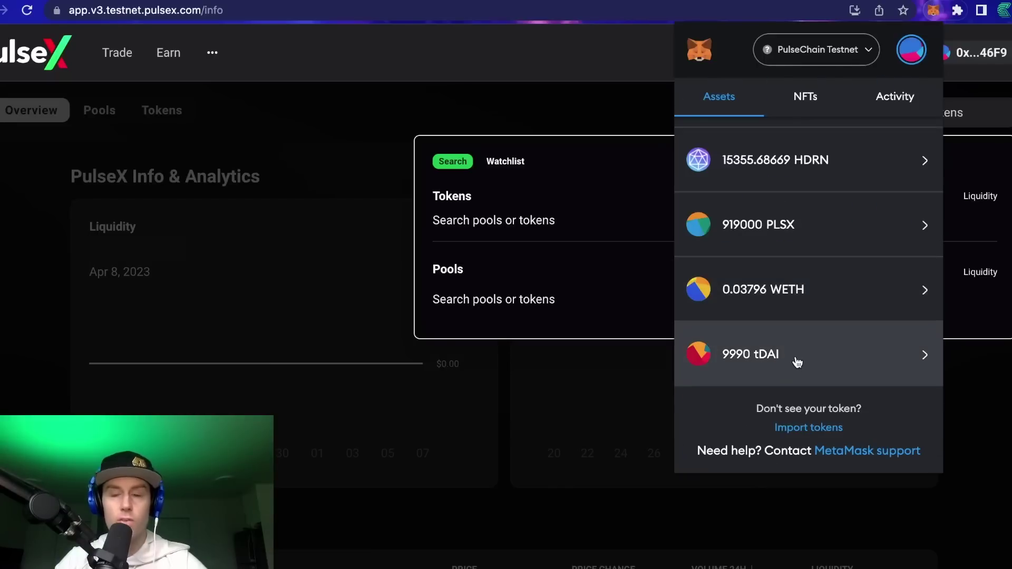
{"action": "left_click", "coordinate": [855, 298]}
{"action": "left_click", "coordinate": [918, 106]}
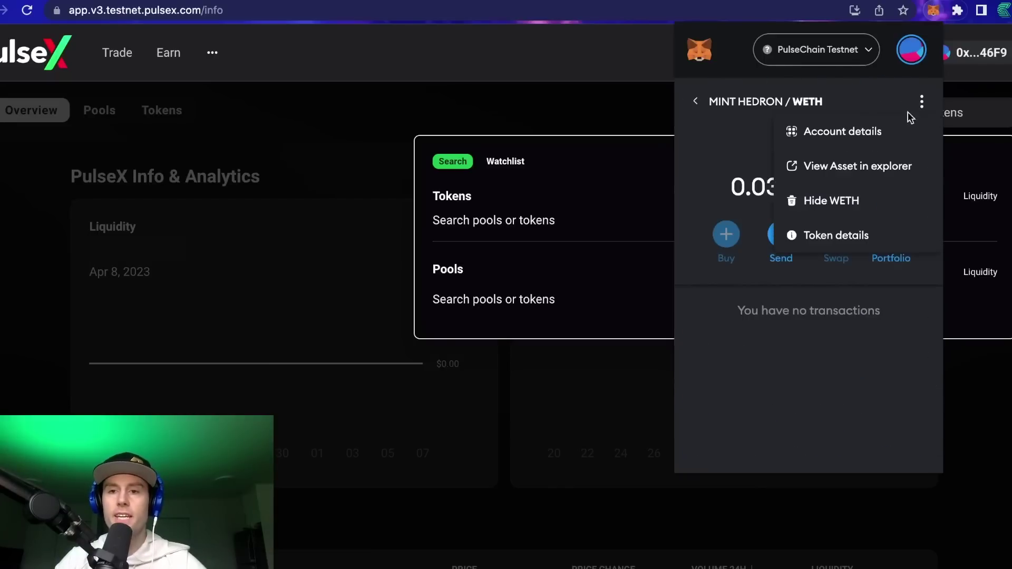
{"action": "left_click", "coordinate": [830, 234]}
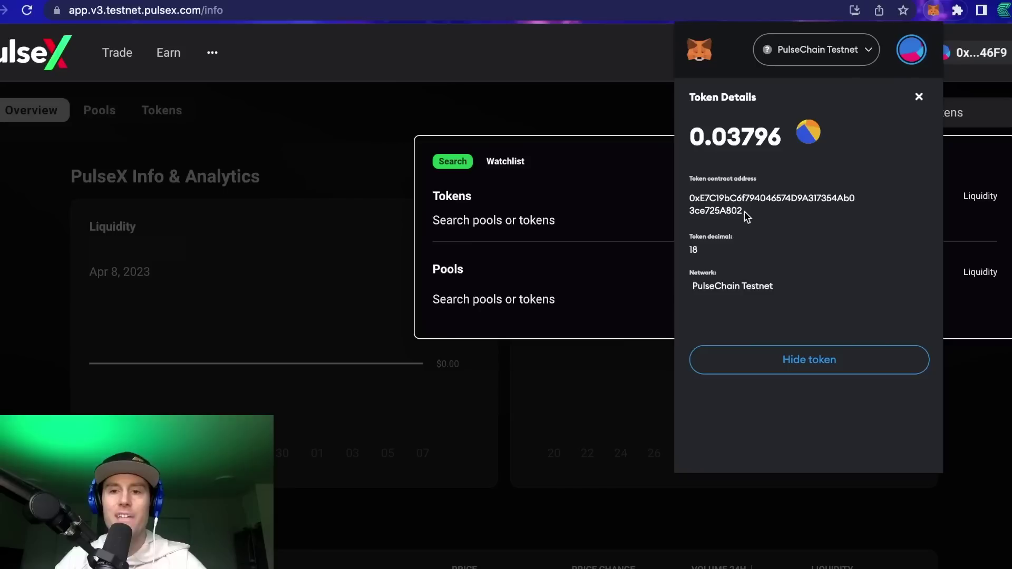
{"action": "left_click", "coordinate": [919, 96]}
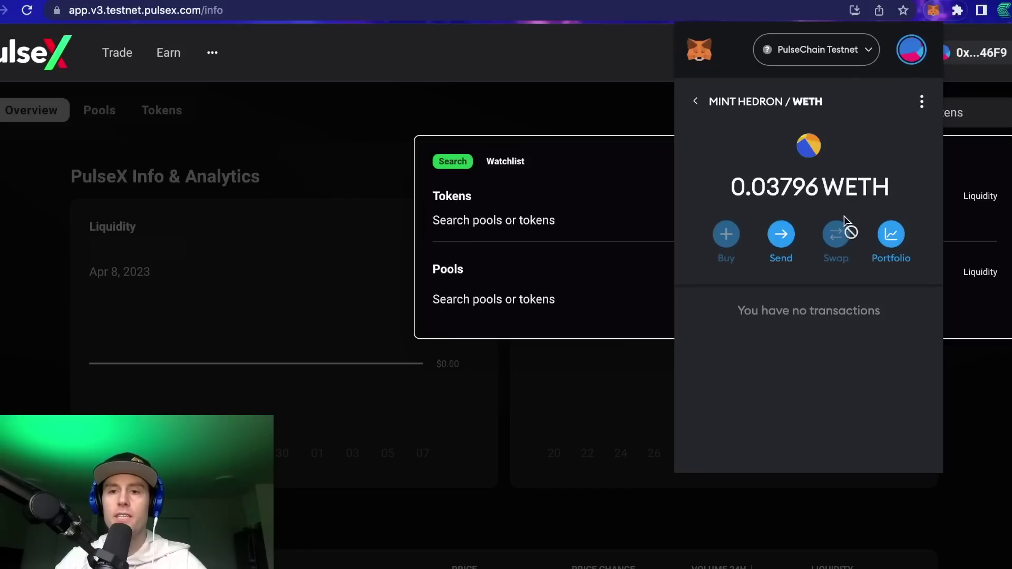
Open the tDAI token details, select its contract address, then close the wallet
{"action": "left_click", "coordinate": [694, 102]}
{"action": "scroll", "coordinate": [780, 369], "scroll_direction": "down", "scroll_amount": 3}
{"action": "left_click", "coordinate": [804, 466]}
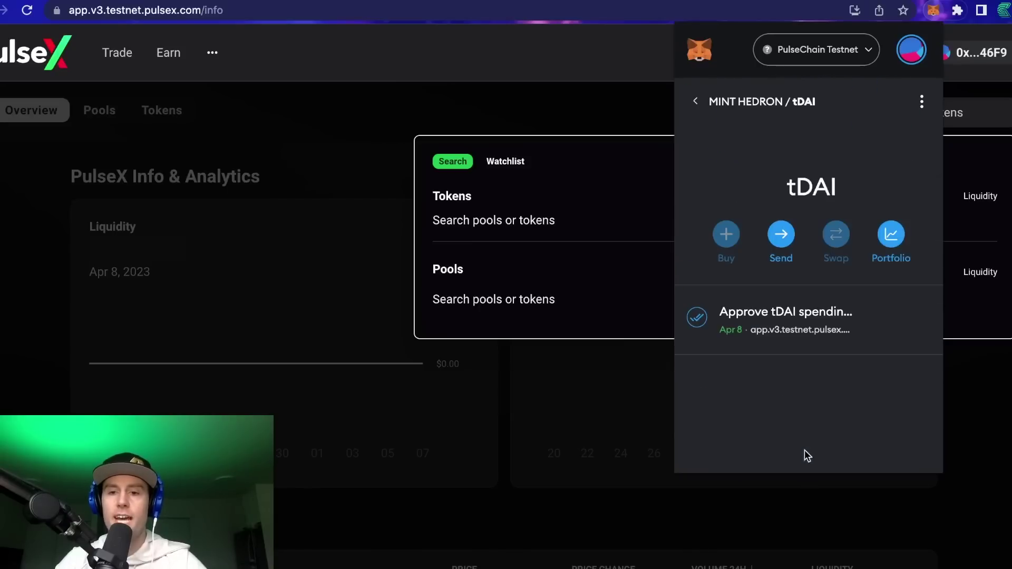
{"action": "left_click", "coordinate": [920, 103]}
{"action": "left_click", "coordinate": [827, 235]}
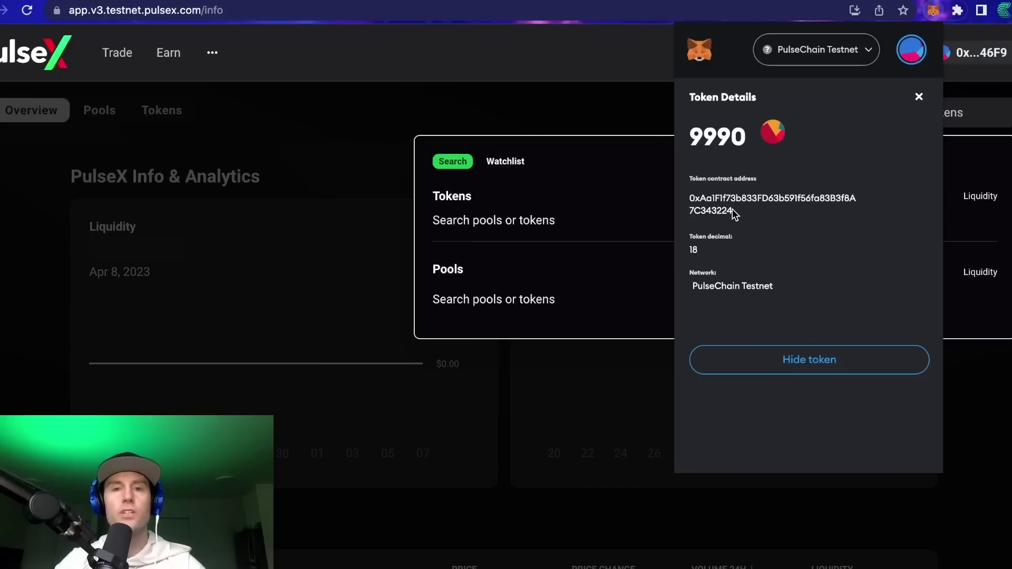
{"action": "left_click_drag", "start_coordinate": [732, 211], "coordinate": [675, 188]}
{"action": "left_click_drag", "start_coordinate": [734, 214], "coordinate": [666, 189]}
{"action": "key", "text": "ctrl+c"}
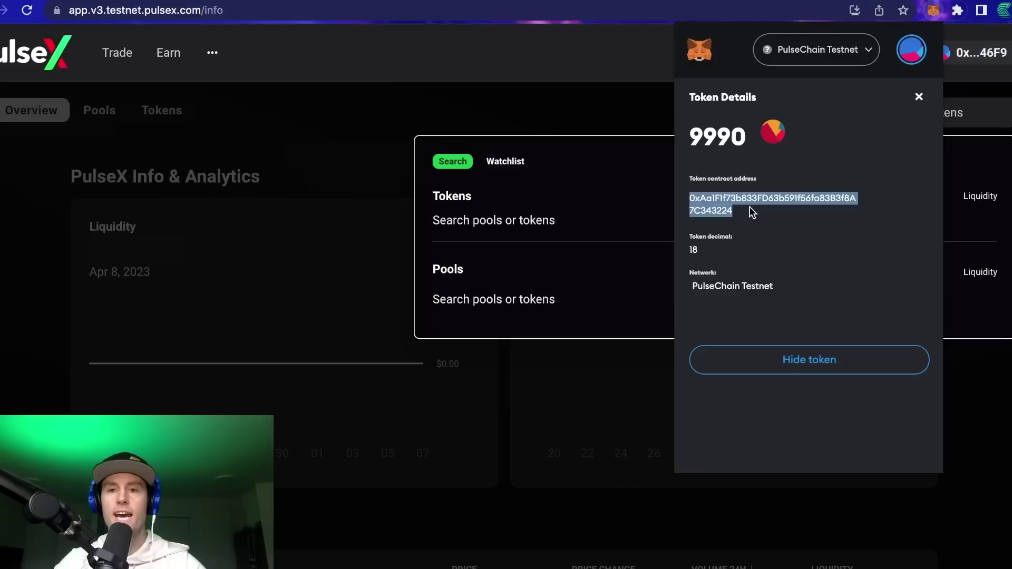
{"action": "left_click", "coordinate": [638, 95]}
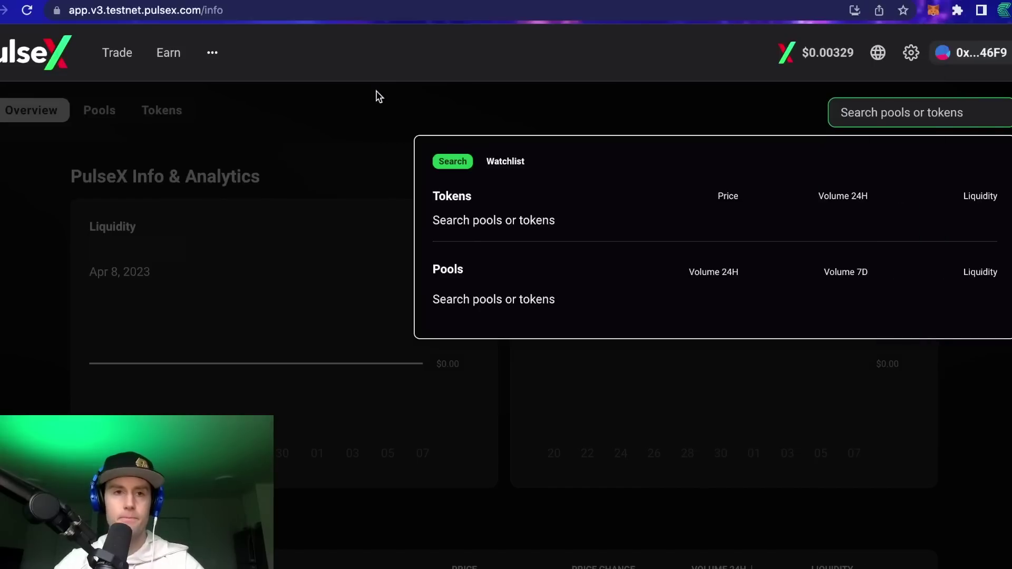
Switch to PulseX's Trade > Exchange page and open MetaMask's Import tokens form
{"action": "mouse_move", "coordinate": [118, 56]}
{"action": "left_click", "coordinate": [124, 95]}
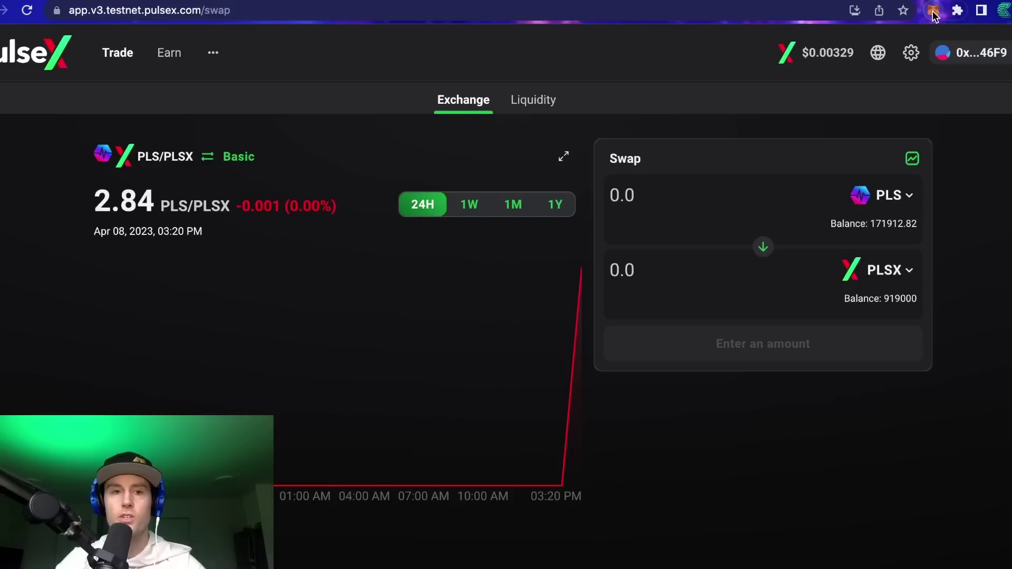
{"action": "left_click", "coordinate": [933, 12]}
{"action": "scroll", "coordinate": [817, 264], "scroll_direction": "down", "scroll_amount": 5}
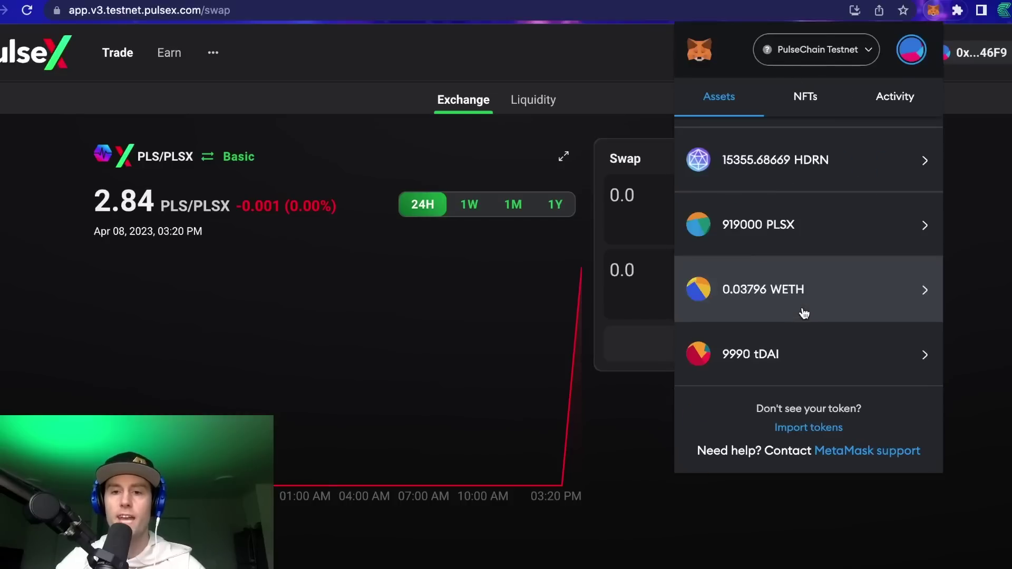
{"action": "left_click", "coordinate": [804, 428]}
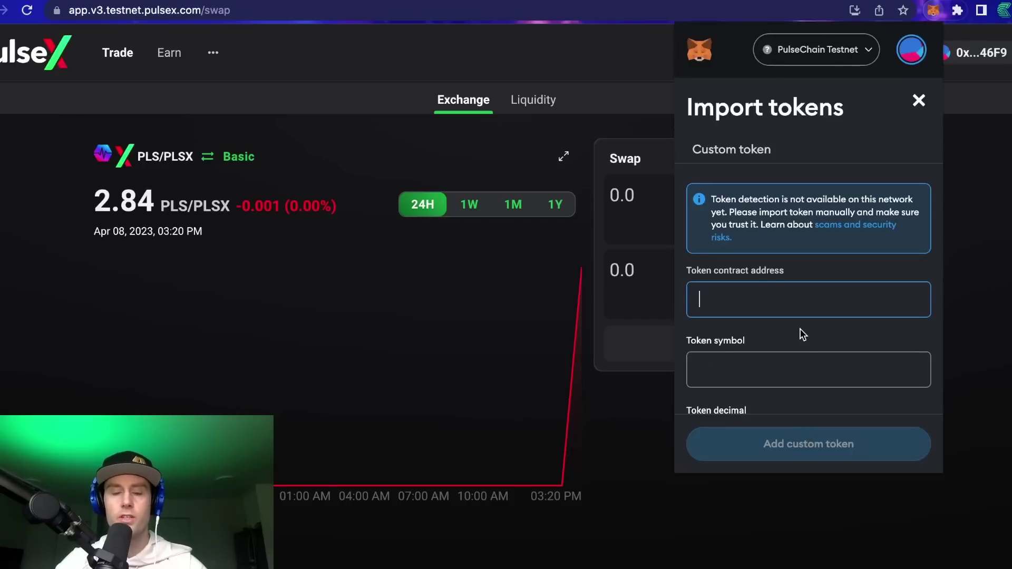
{"action": "left_click", "coordinate": [919, 100]}
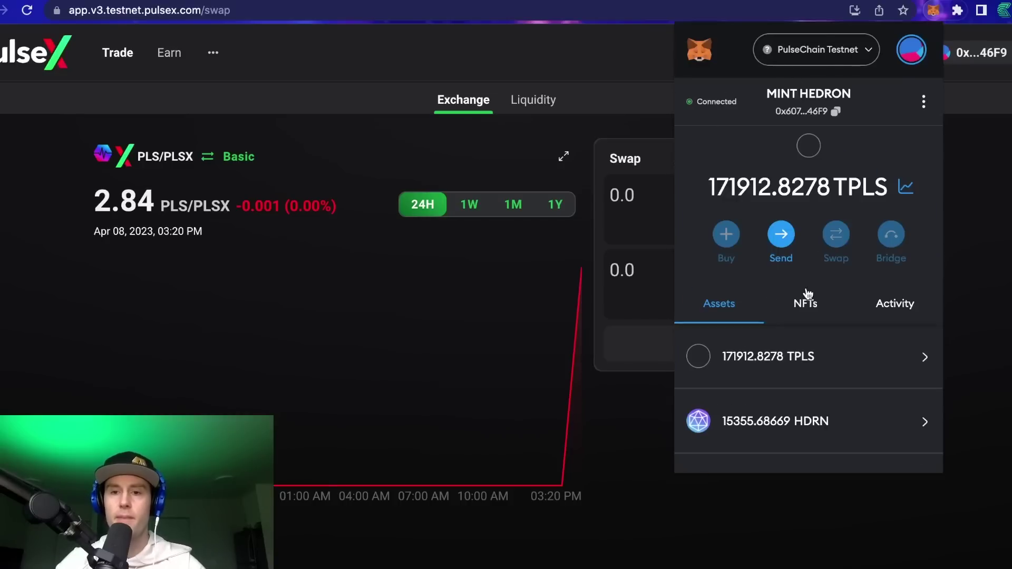
{"action": "scroll", "coordinate": [808, 369], "scroll_direction": "down", "scroll_amount": 3}
{"action": "scroll", "coordinate": [809, 386], "scroll_direction": "down", "scroll_amount": 3}
Paste the tDAI address into the import form, close the wallet, and hide the price chart
{"action": "left_click", "coordinate": [812, 432]}
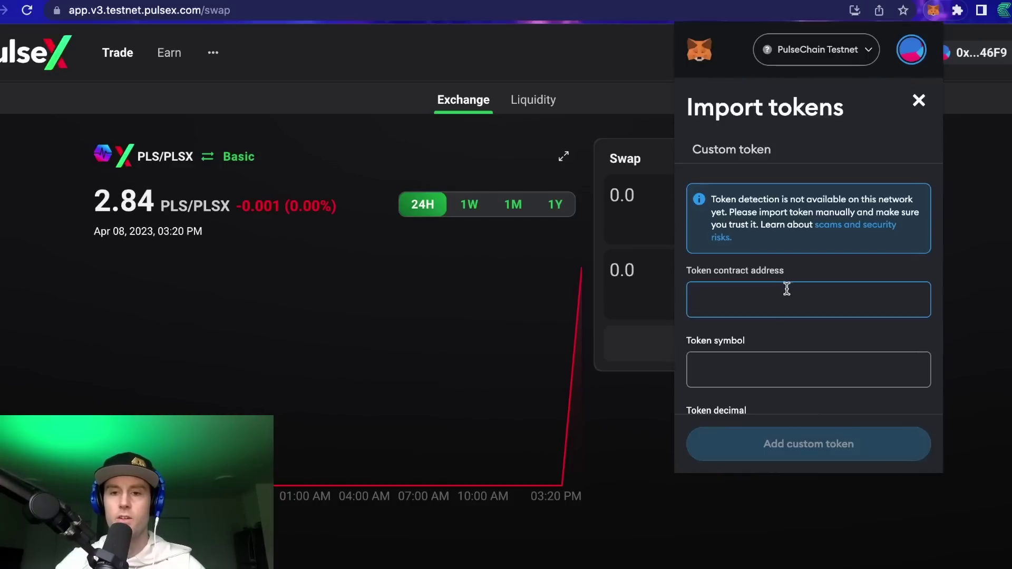
{"action": "left_click", "coordinate": [767, 300]}
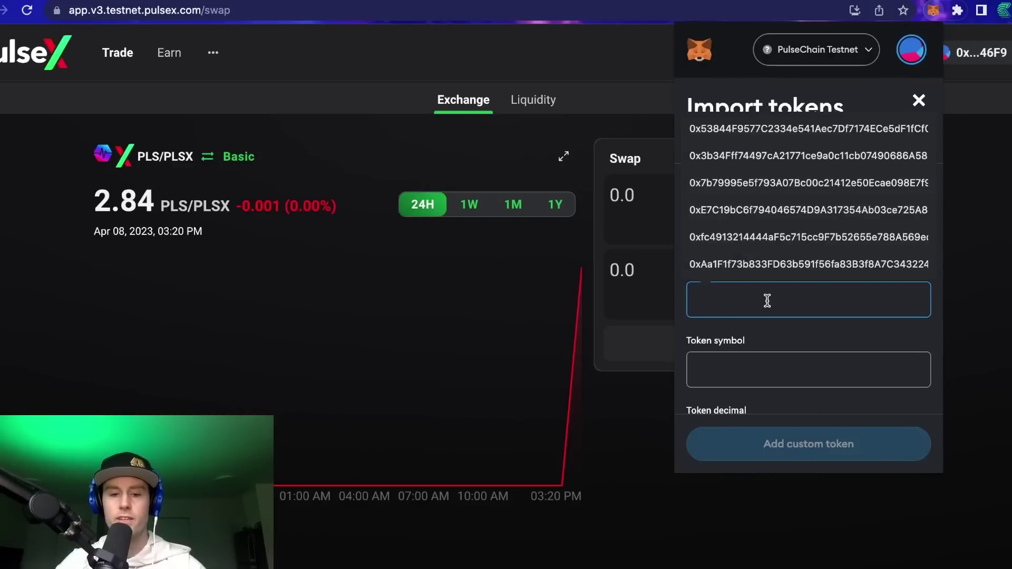
{"action": "key", "text": "ctrl+v"}
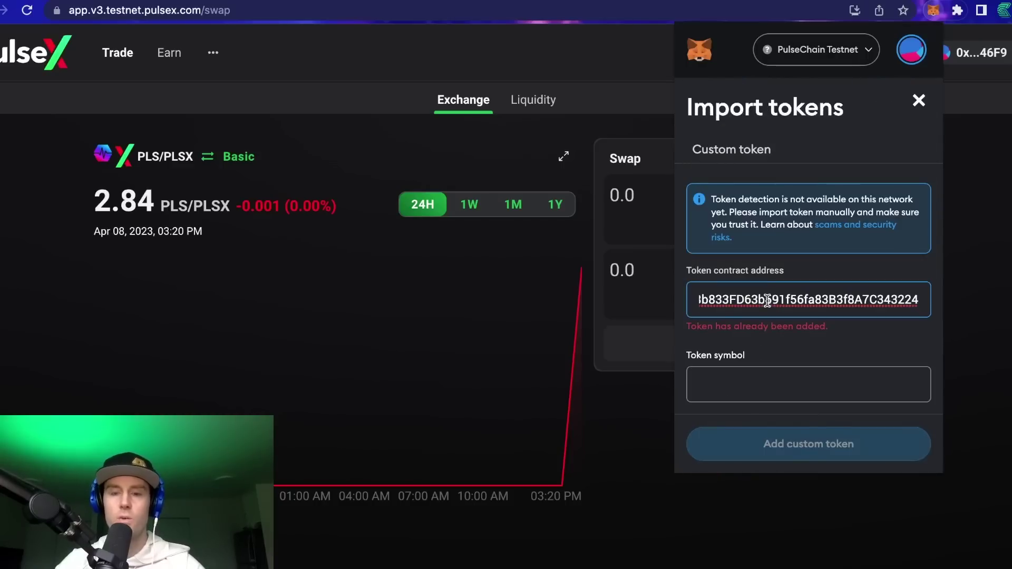
{"action": "scroll", "coordinate": [762, 340], "scroll_direction": "down", "scroll_amount": 2}
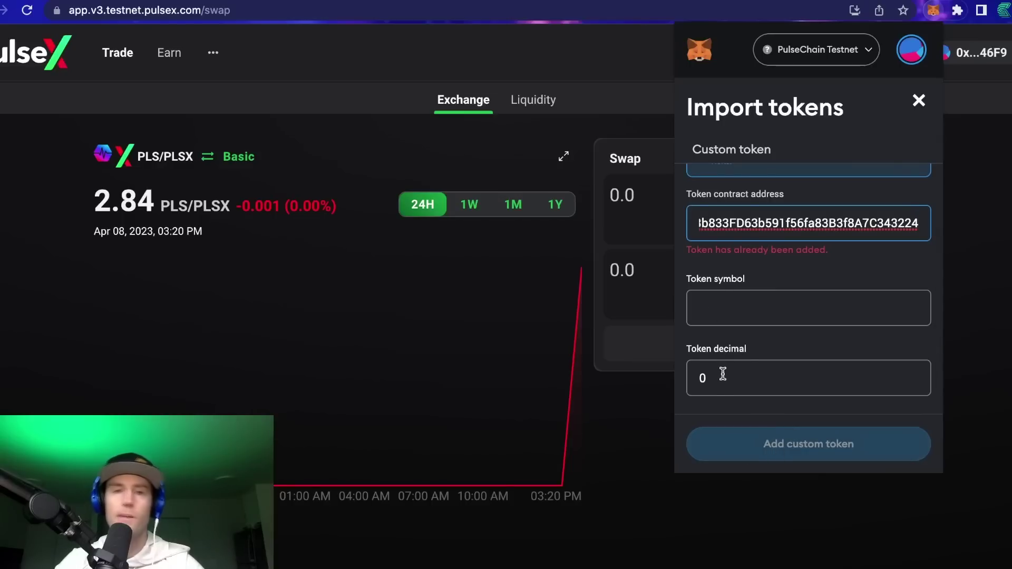
{"action": "left_click", "coordinate": [920, 106]}
{"action": "scroll", "coordinate": [769, 369], "scroll_direction": "down", "scroll_amount": 5}
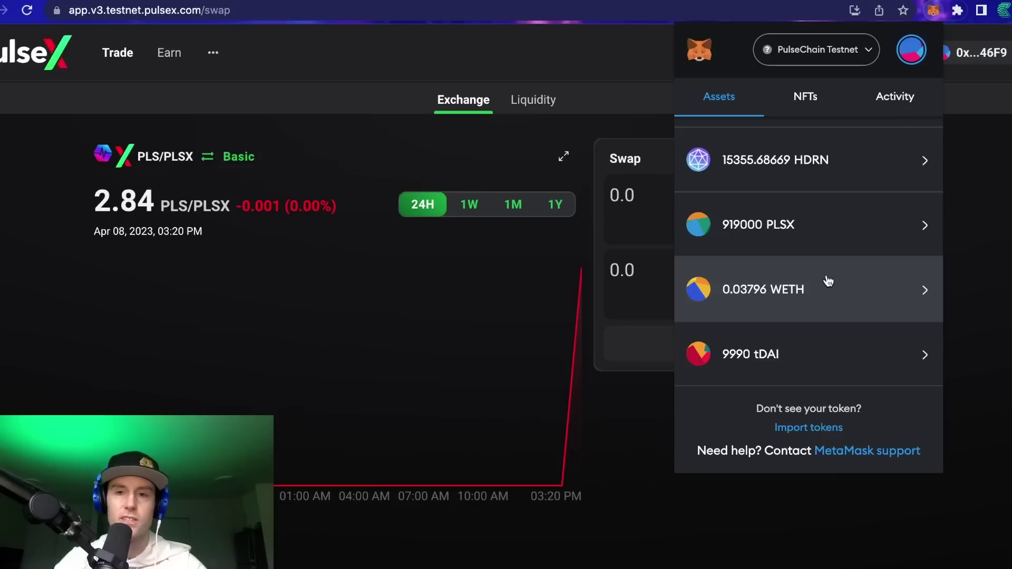
{"action": "left_click", "coordinate": [623, 443]}
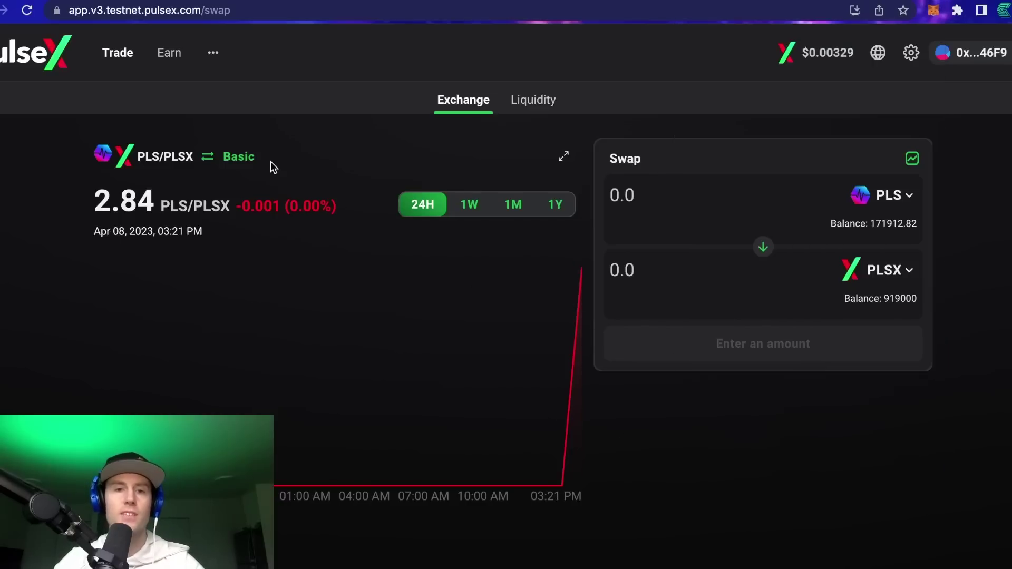
{"action": "left_click", "coordinate": [910, 154]}
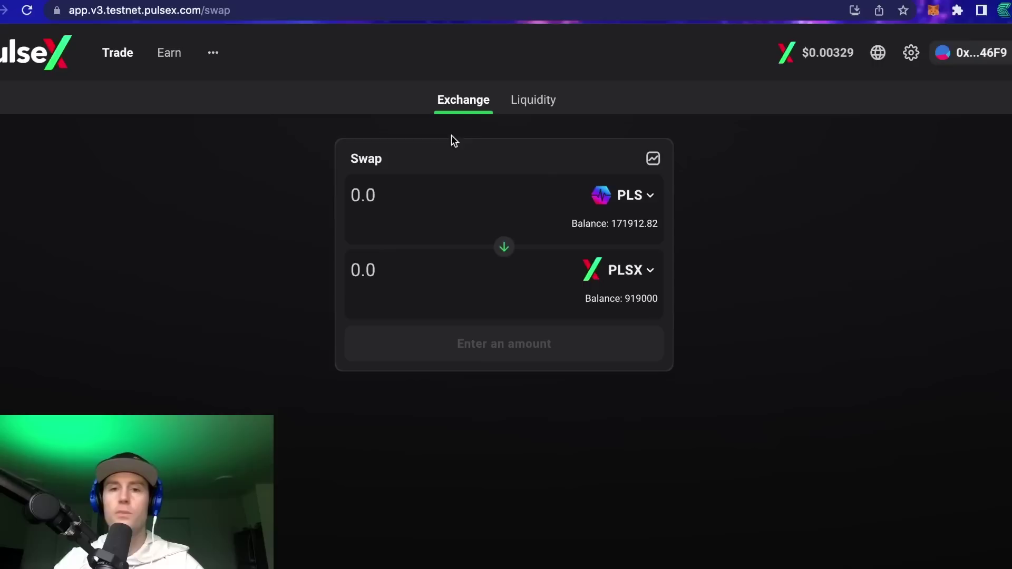
{"action": "mouse_move", "coordinate": [152, 60]}
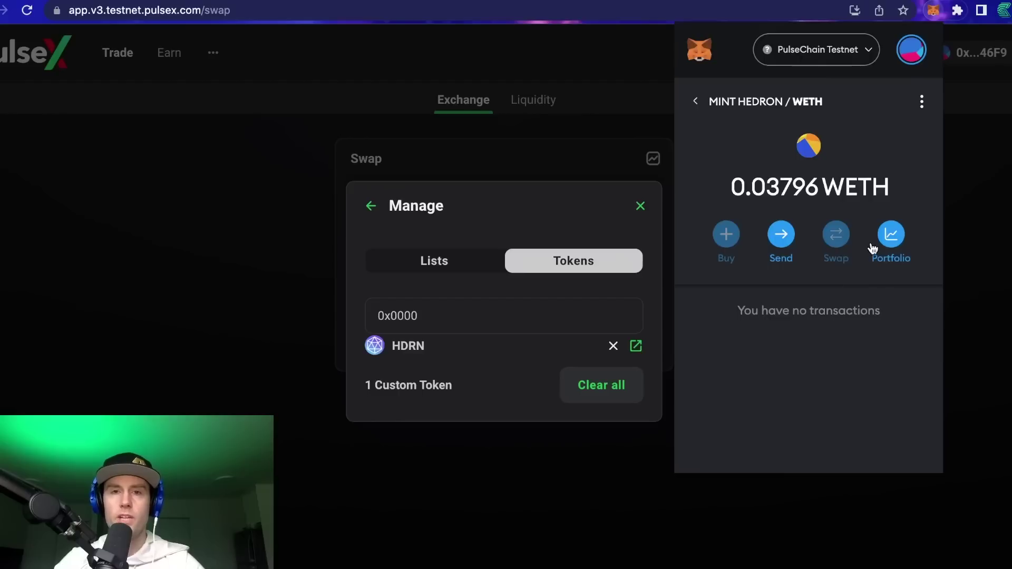
Open the WETH token details in MetaMask and copy its contract address
{"action": "left_click", "coordinate": [921, 100]}
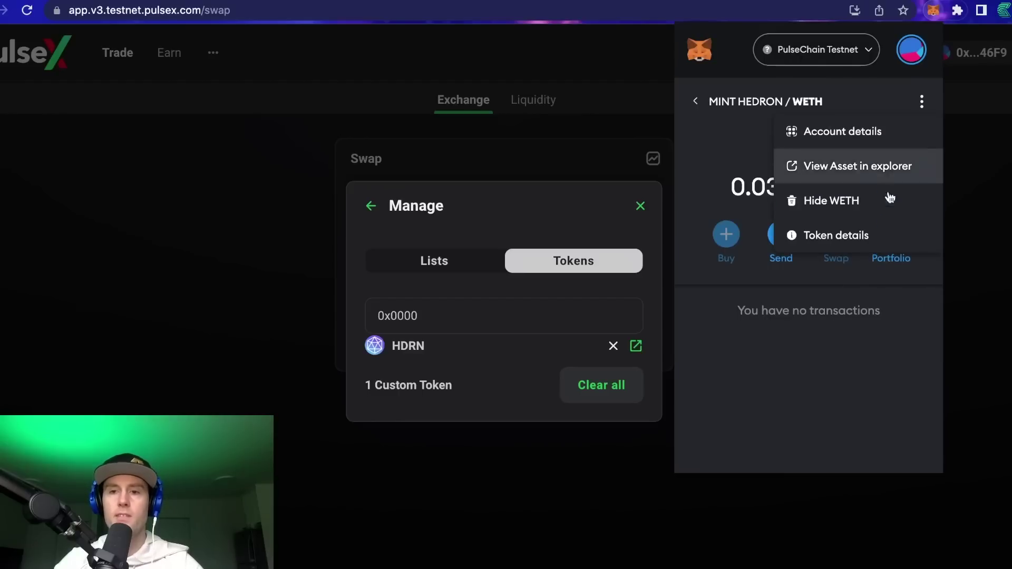
{"action": "left_click", "coordinate": [878, 235]}
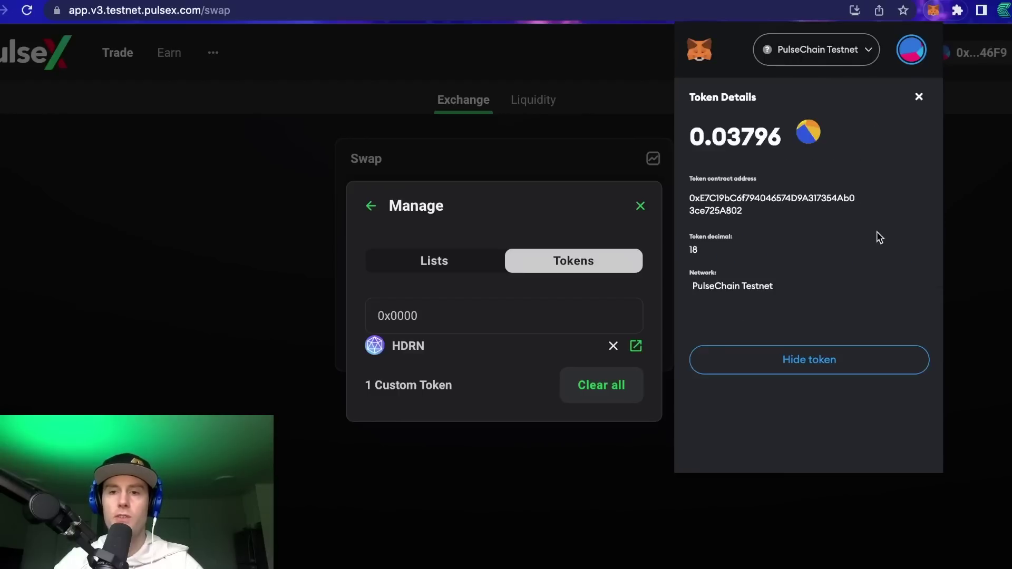
{"action": "double_click", "coordinate": [746, 209]}
{"action": "key", "text": "super+c"}
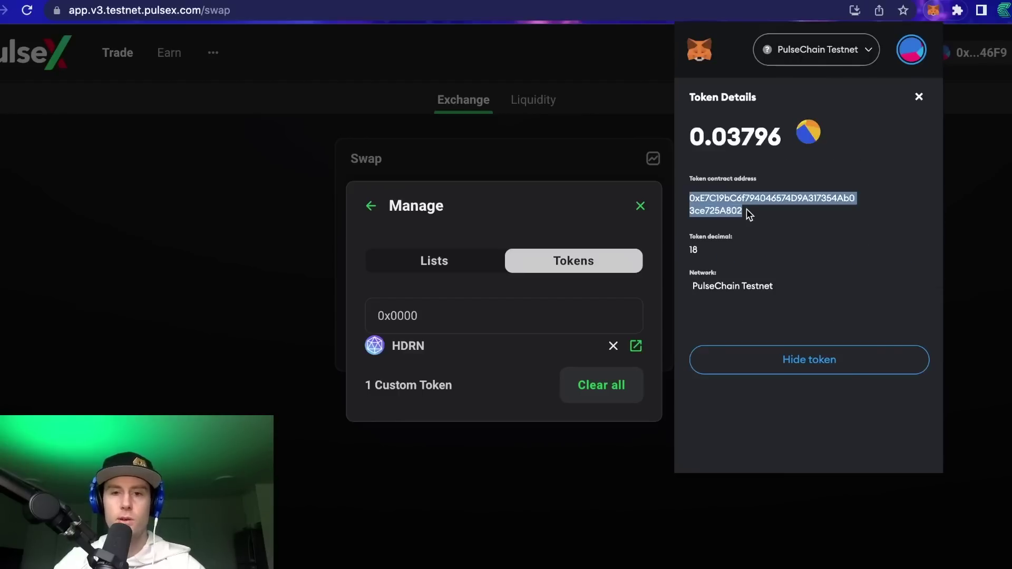
{"action": "left_click", "coordinate": [289, 278]}
Import WETH by its pasted contract address and set it as the swap's input token
{"action": "left_click", "coordinate": [371, 206]}
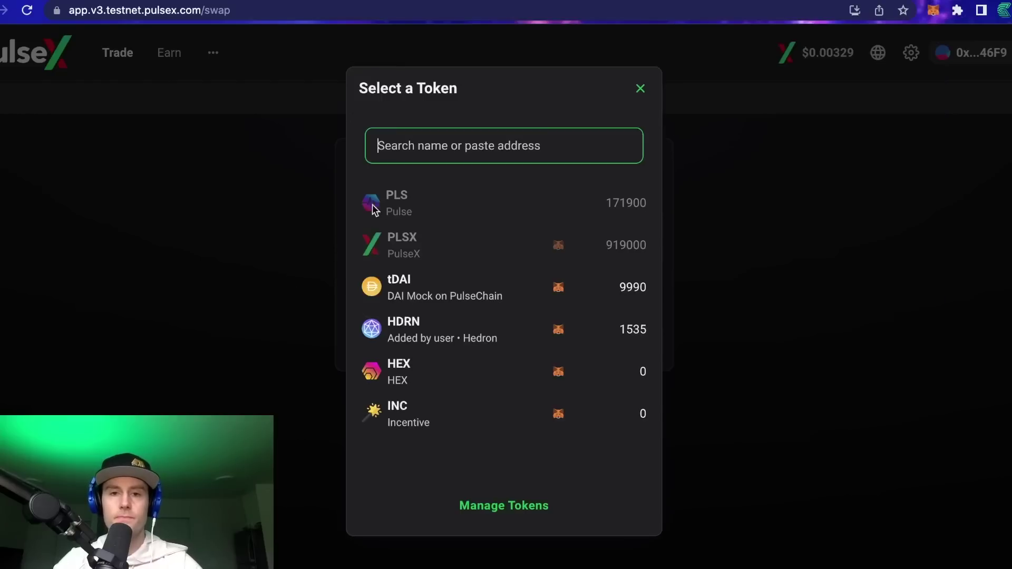
{"action": "left_click", "coordinate": [667, 247]}
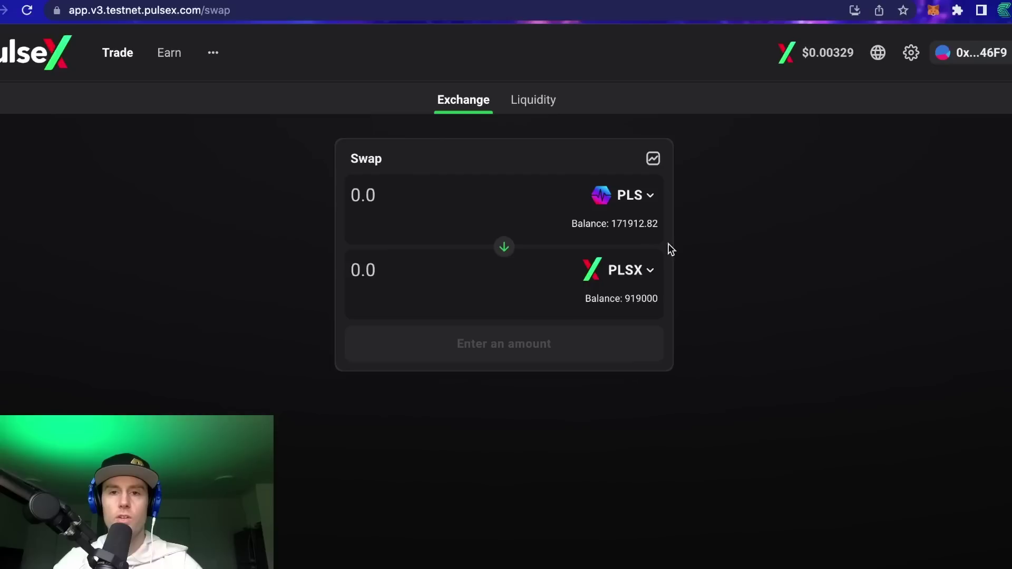
{"action": "left_click", "coordinate": [614, 198]}
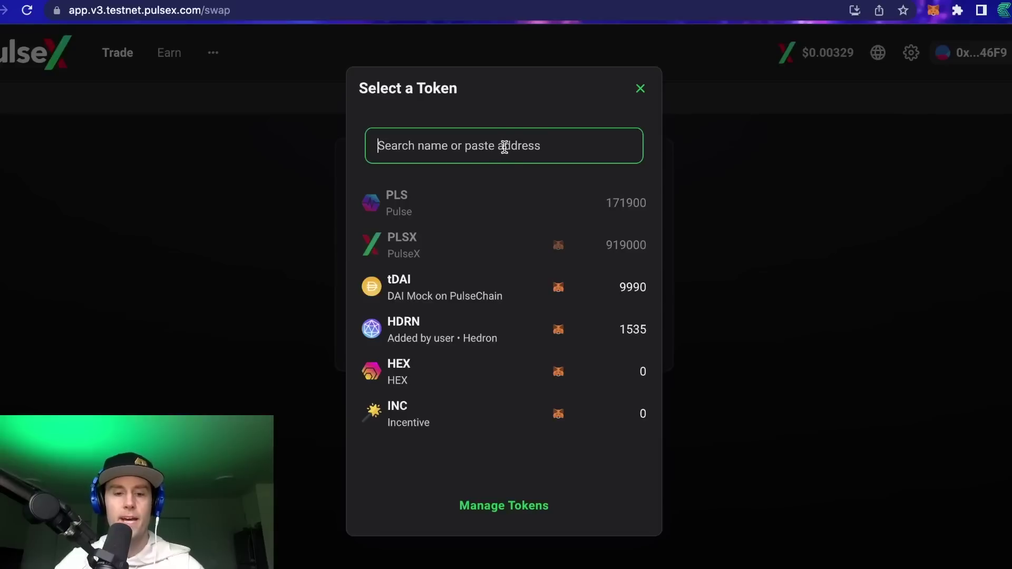
{"action": "key", "text": "super+v"}
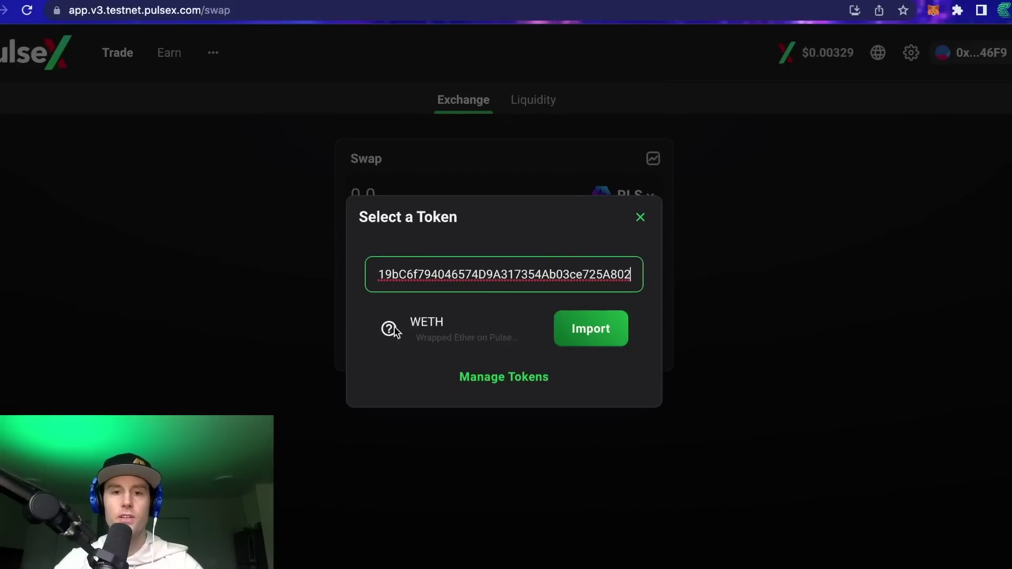
{"action": "left_click", "coordinate": [616, 336]}
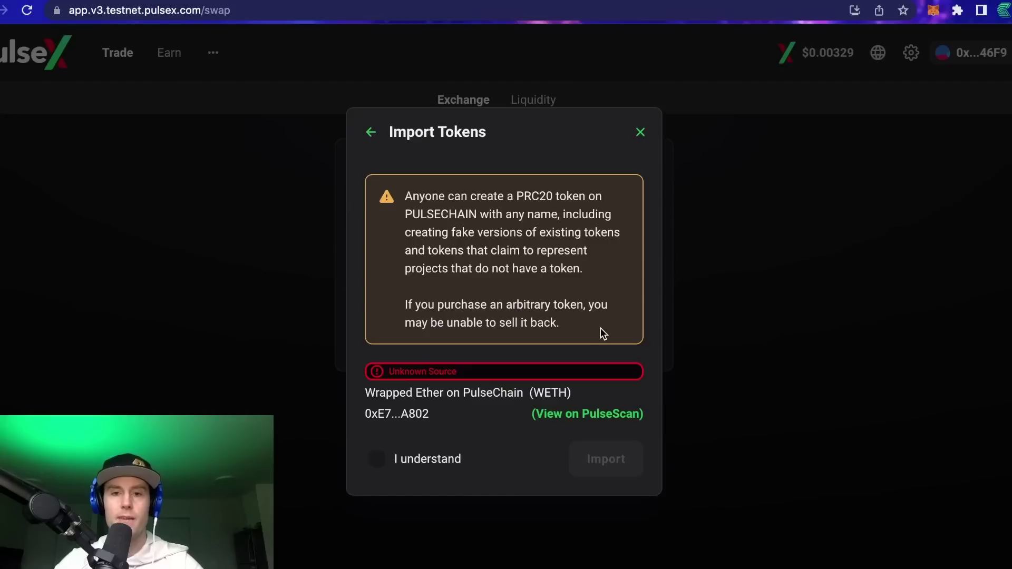
{"action": "left_click", "coordinate": [378, 461]}
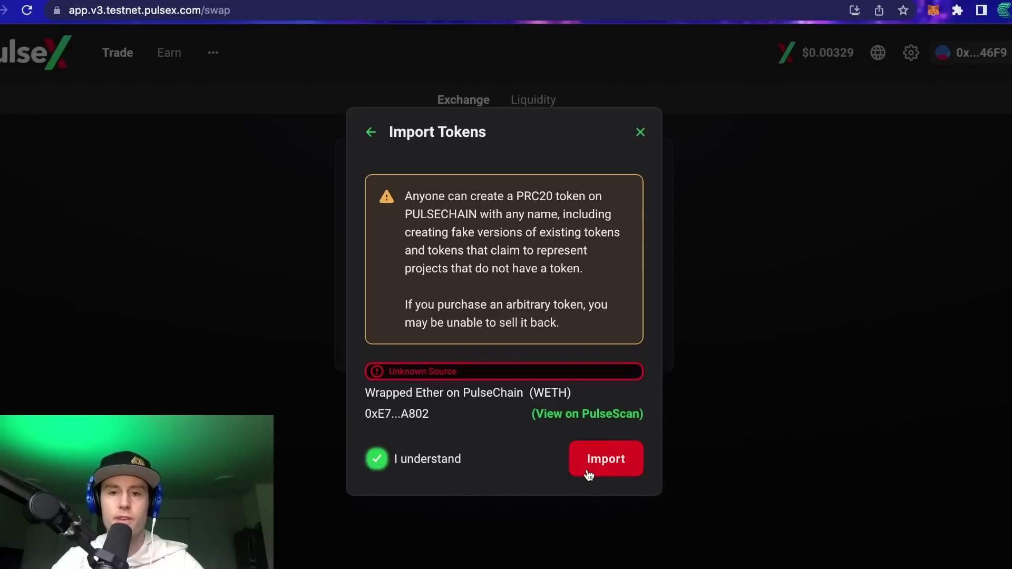
{"action": "left_click", "coordinate": [604, 460]}
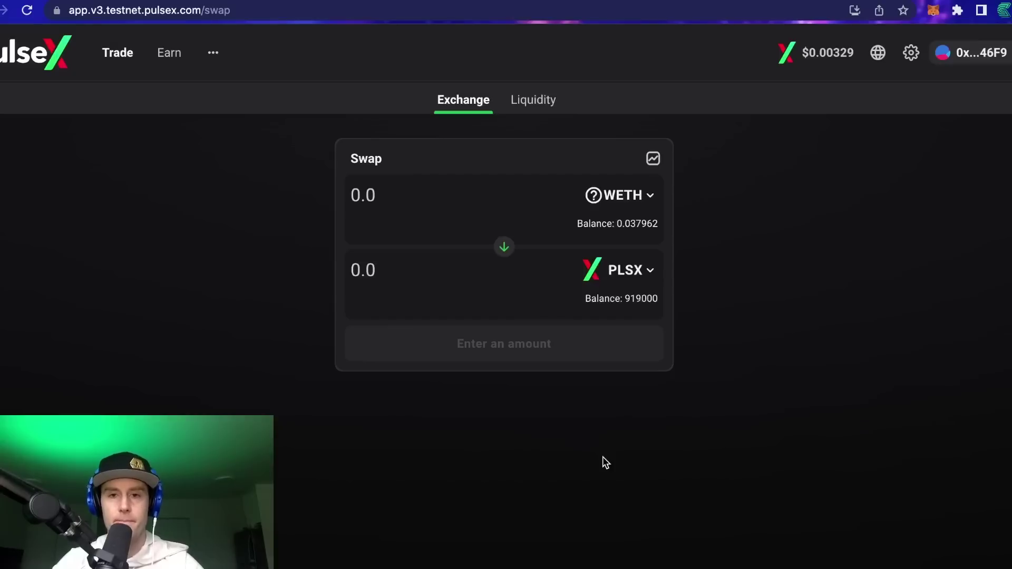
Fill in the full 0.037962 WETH balance as the swap amount
{"action": "left_click", "coordinate": [636, 219]}
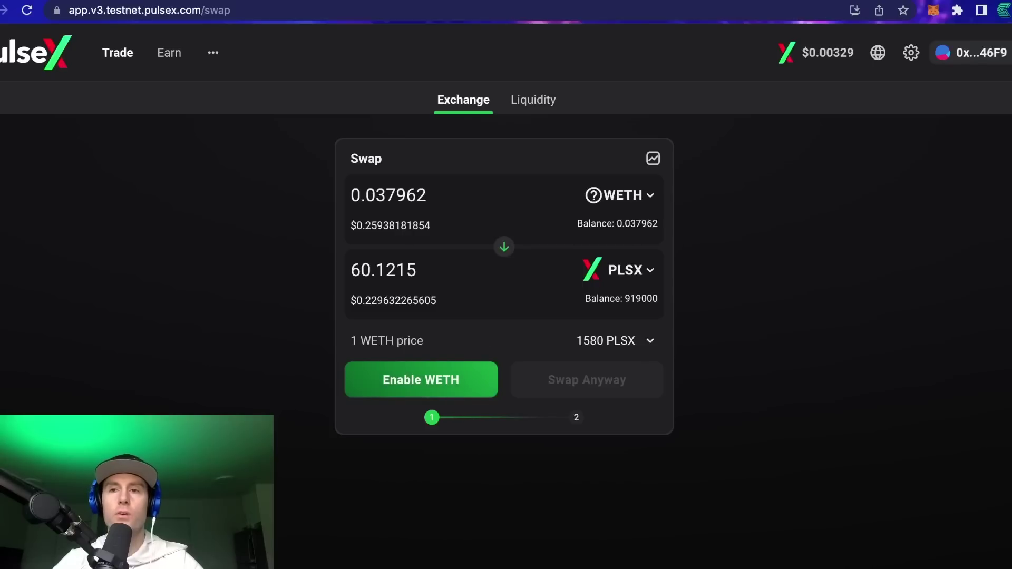
Request 10 tPLS from faucet.v3.testnet.pulsechain.com for the pasted WETH address, then switch to Etherscan
{"action": "left_click", "coordinate": [980, 3]}
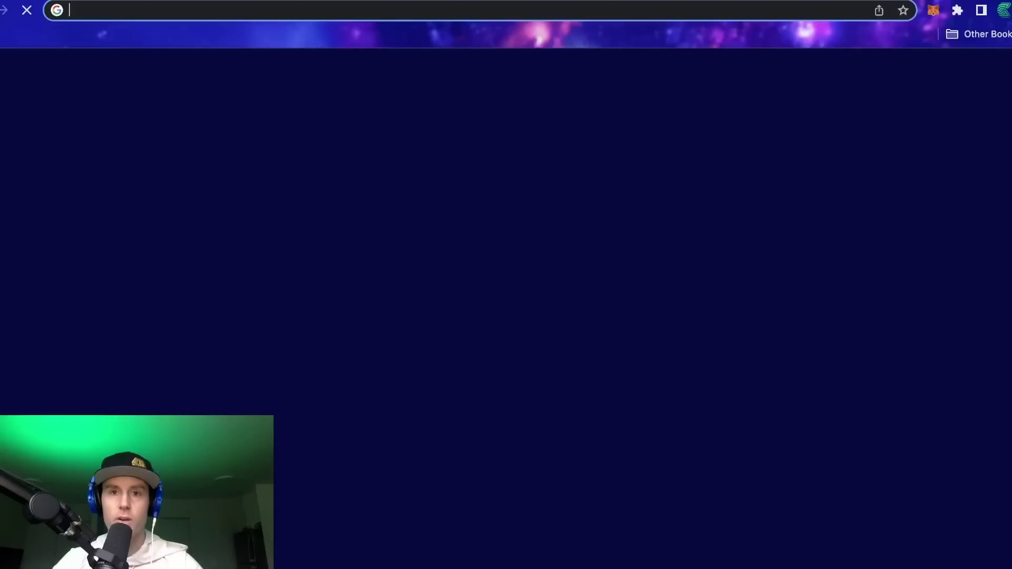
{"action": "type", "text": "faucet.v2b.testnet.pulsechain.com"}
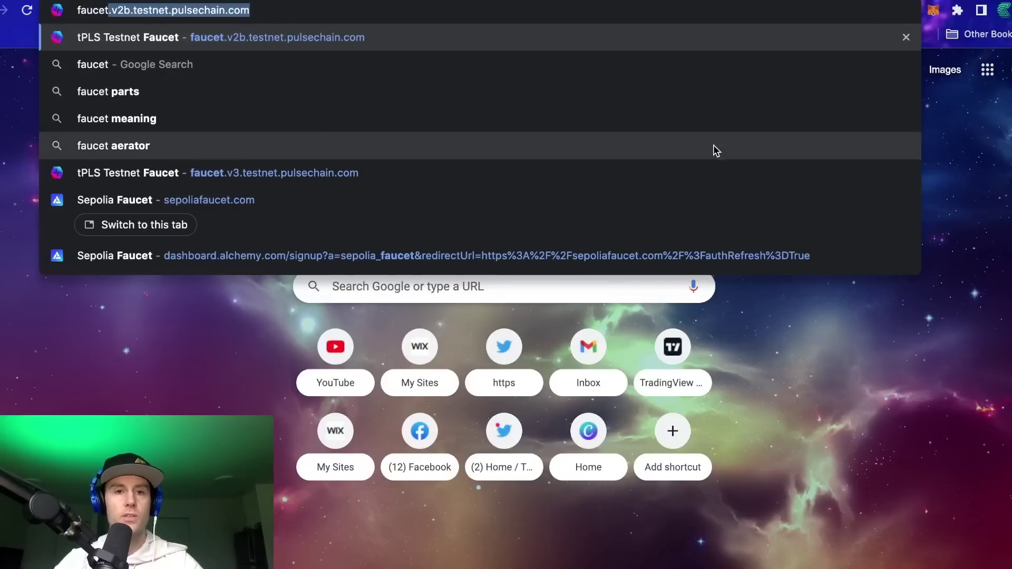
{"action": "left_click", "coordinate": [710, 175]}
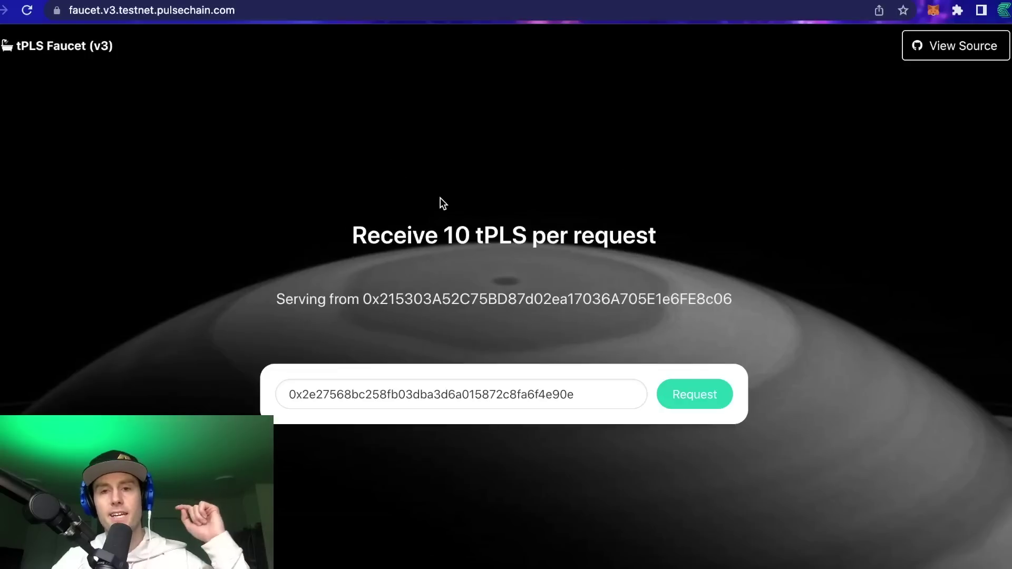
{"action": "double_click", "coordinate": [589, 400]}
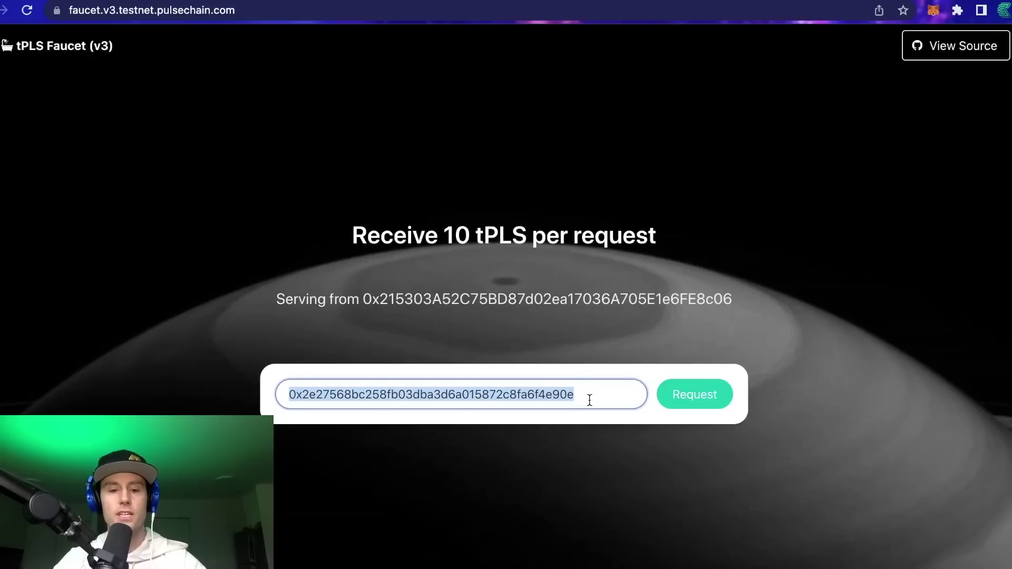
{"action": "left_click", "coordinate": [715, 410]}
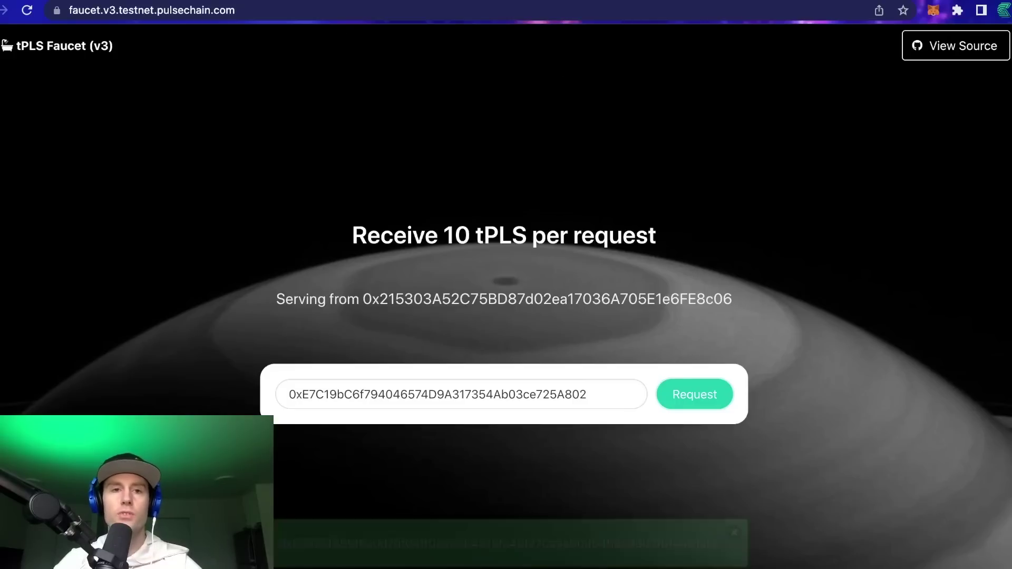
{"action": "left_click", "coordinate": [340, 1]}
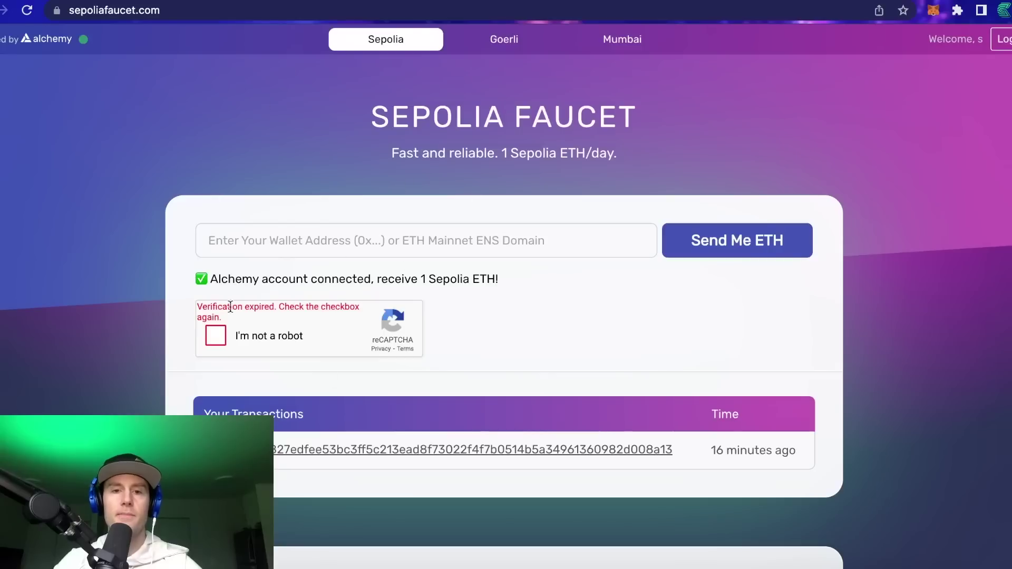
{"action": "left_click", "coordinate": [515, 1]}
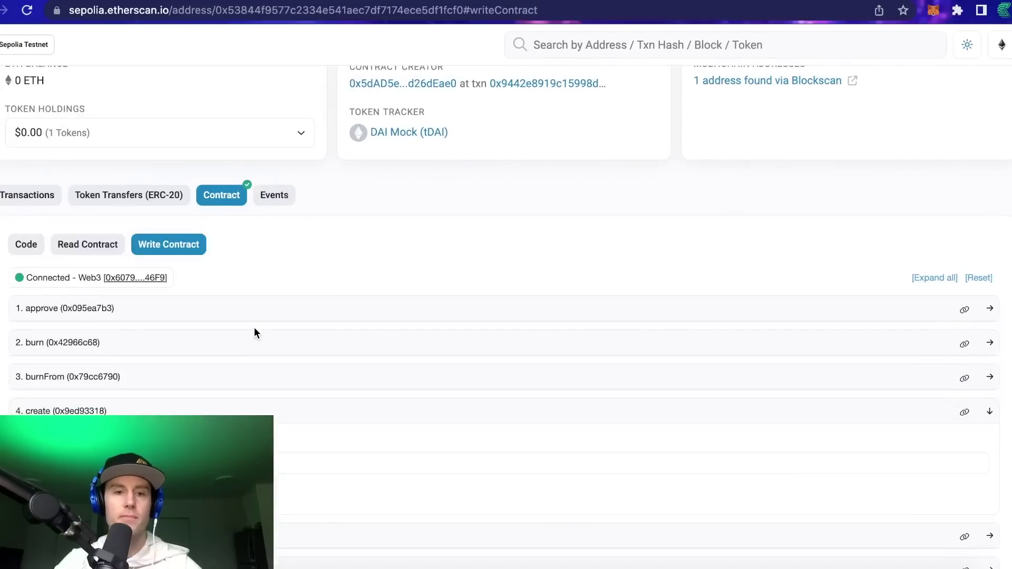
Switch back to the PulseX swap tab quoting 60.1217 PLSX for 0.037962 WETH
{"action": "left_click", "coordinate": [317, 1]}
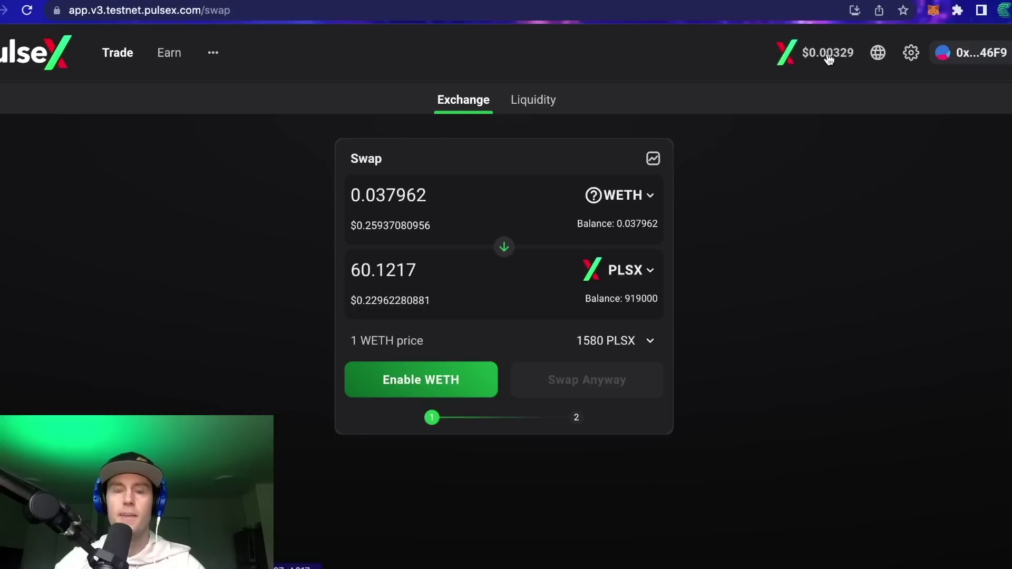
Open Earn > Farms and scroll through the PLSX-PLS and tDAI-PLS LP farms
{"action": "mouse_move", "coordinate": [158, 60]}
{"action": "left_click", "coordinate": [167, 93]}
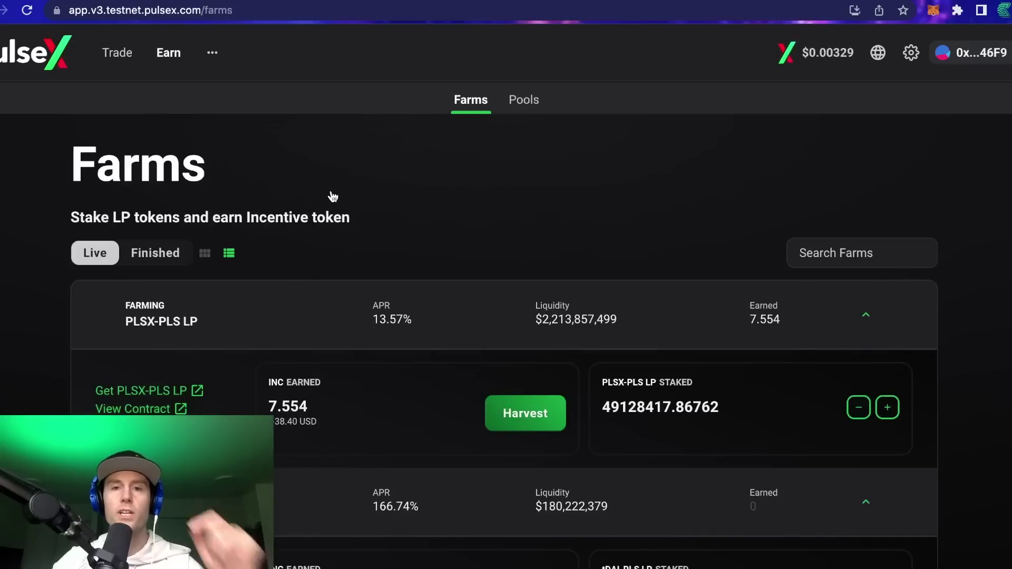
{"action": "scroll", "coordinate": [404, 185], "scroll_direction": "down", "scroll_amount": 3}
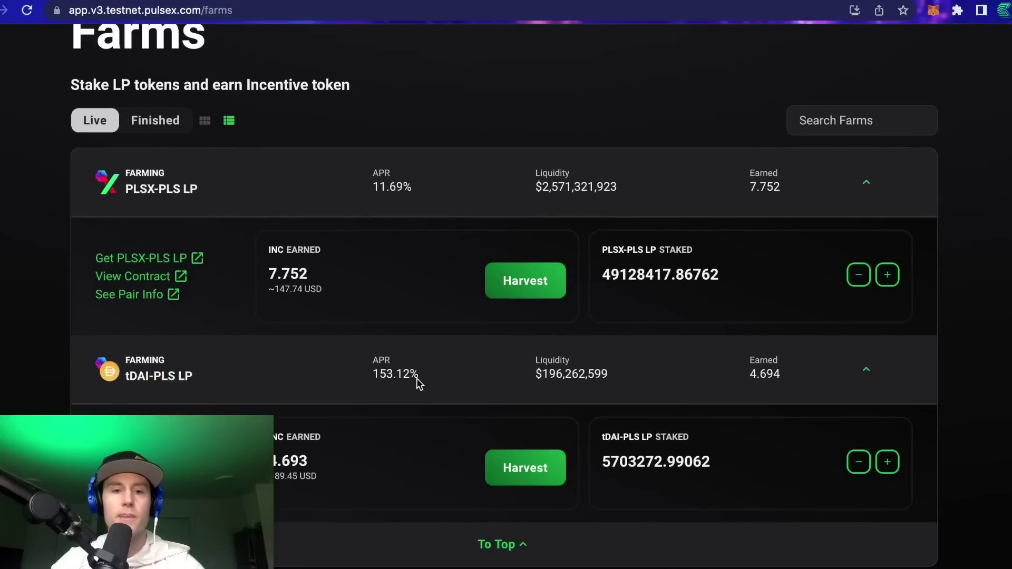
{"action": "scroll", "coordinate": [417, 382], "scroll_direction": "up", "scroll_amount": 3}
{"action": "scroll", "coordinate": [416, 382], "scroll_direction": "down", "scroll_amount": 3}
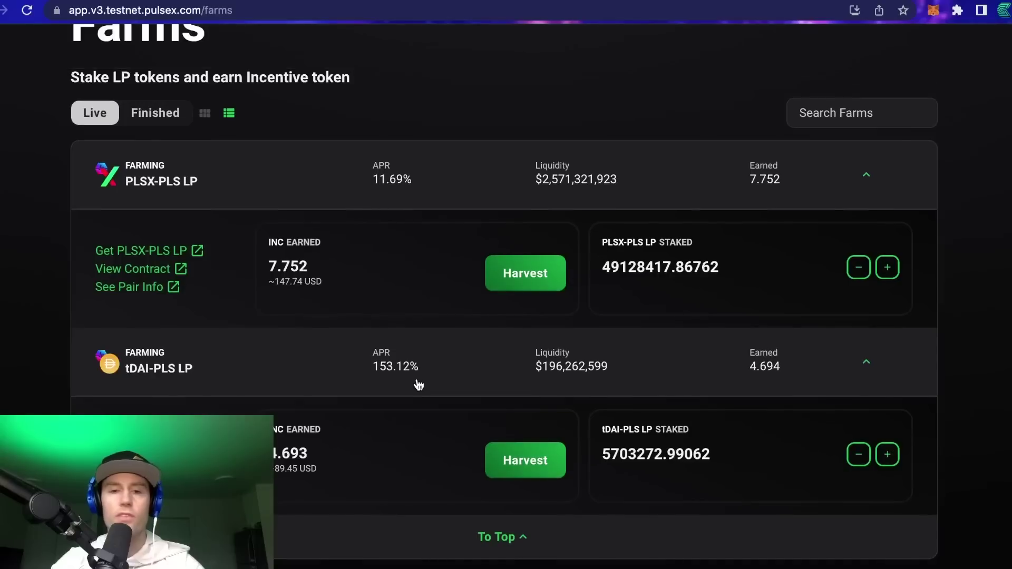
{"action": "scroll", "coordinate": [416, 382], "scroll_direction": "up", "scroll_amount": 2}
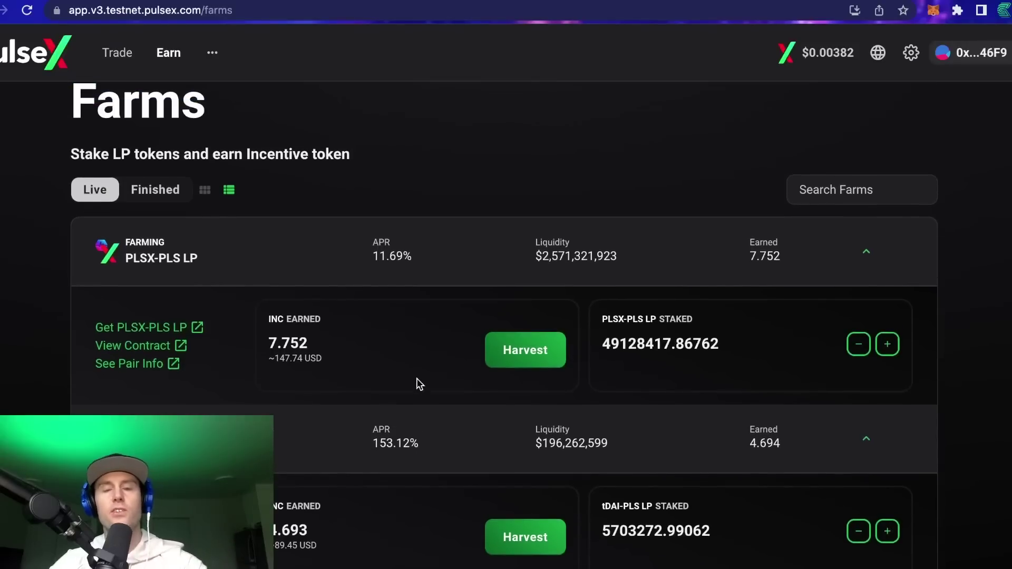